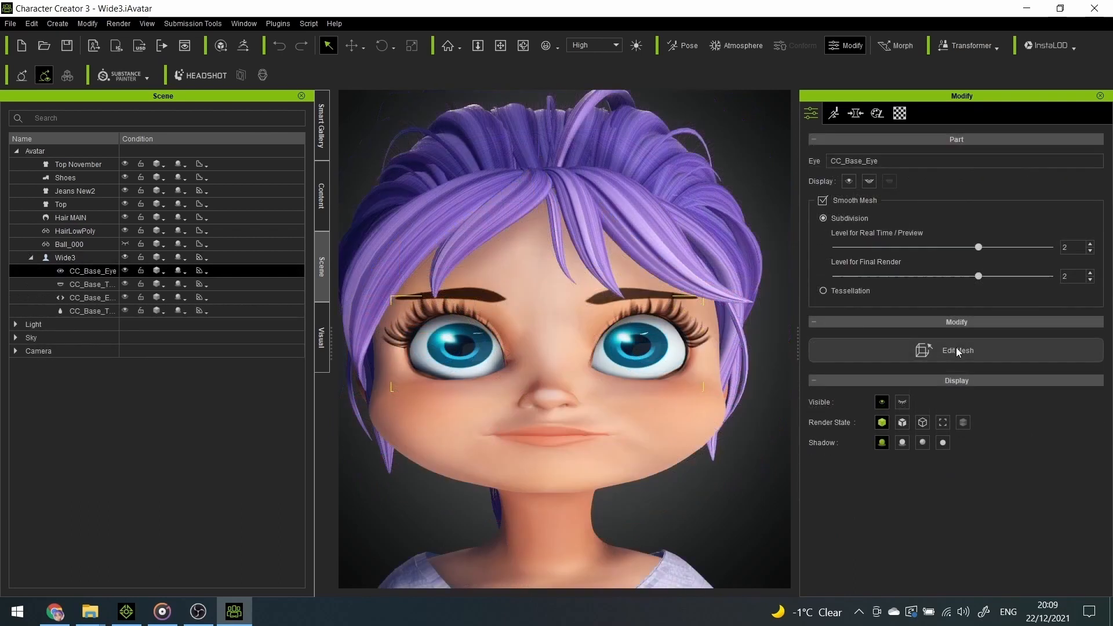
- Start mesh editing on CC_Base_Eye and box-select the vertices of the character's right eye
left_click(955, 348)
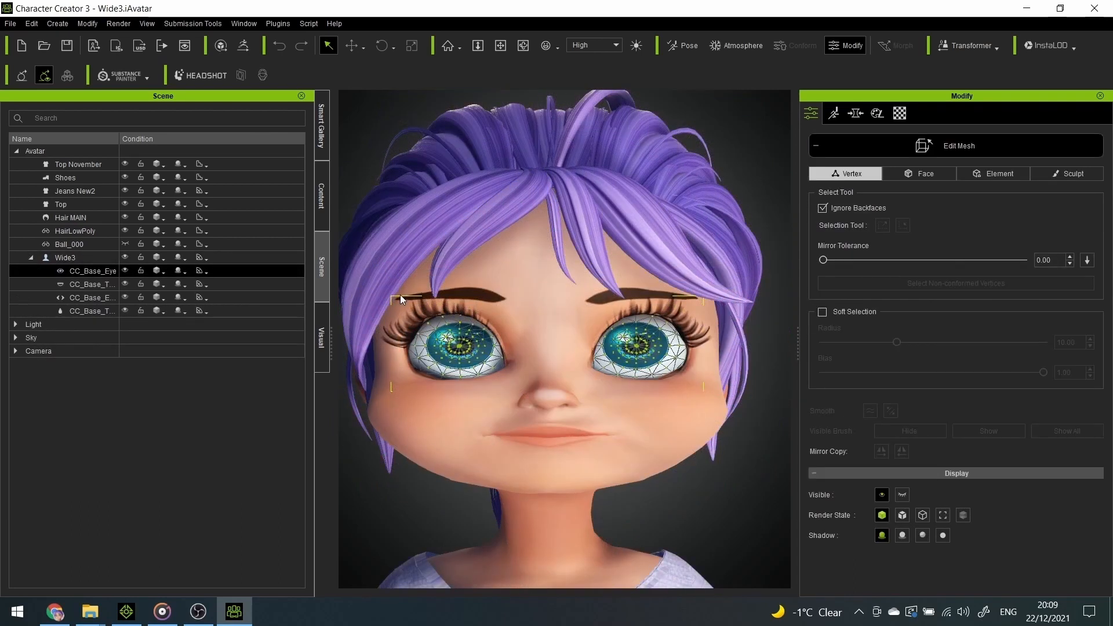
left_click_drag(398, 294, 533, 382)
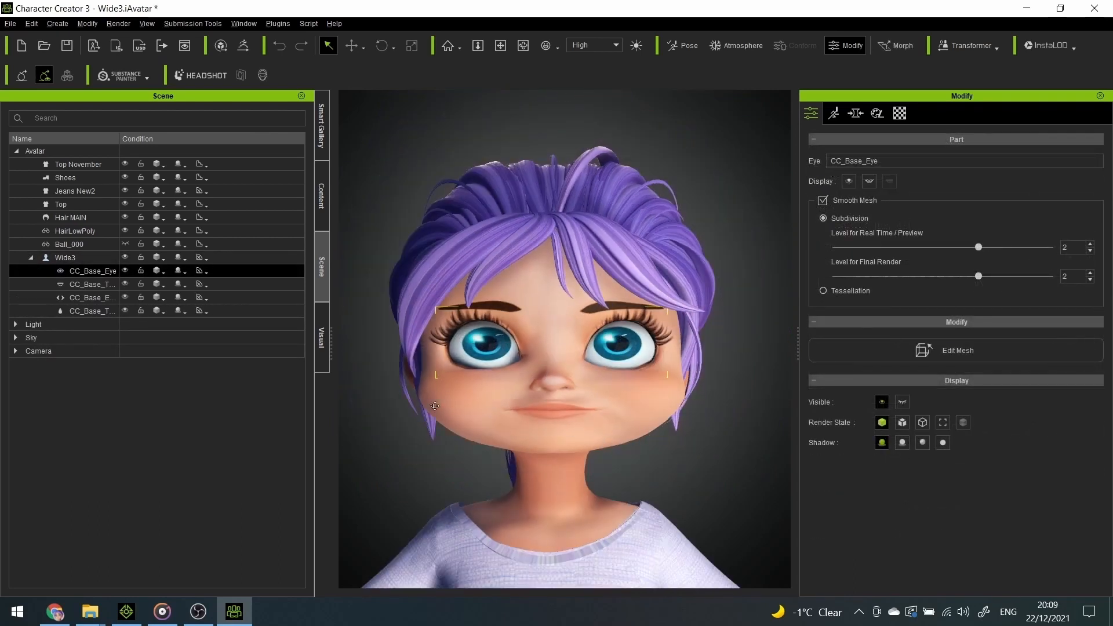
right_click_drag(434, 406, 757, 380)
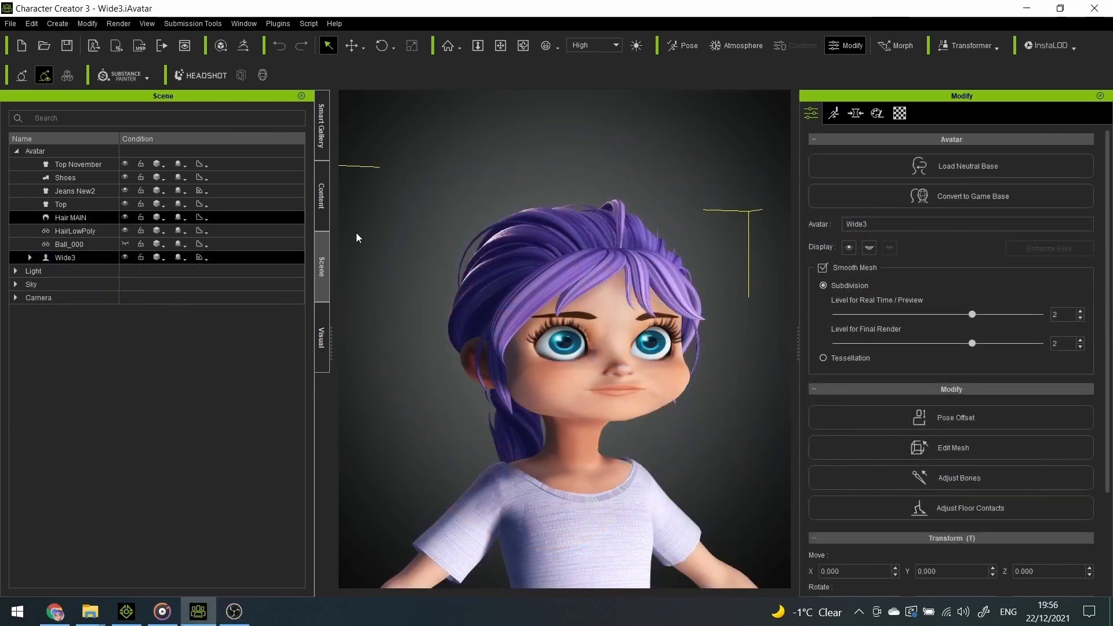
- Select the Hair MAIN mesh and examine the hairstyle from the front, side and back
left_click(542, 259)
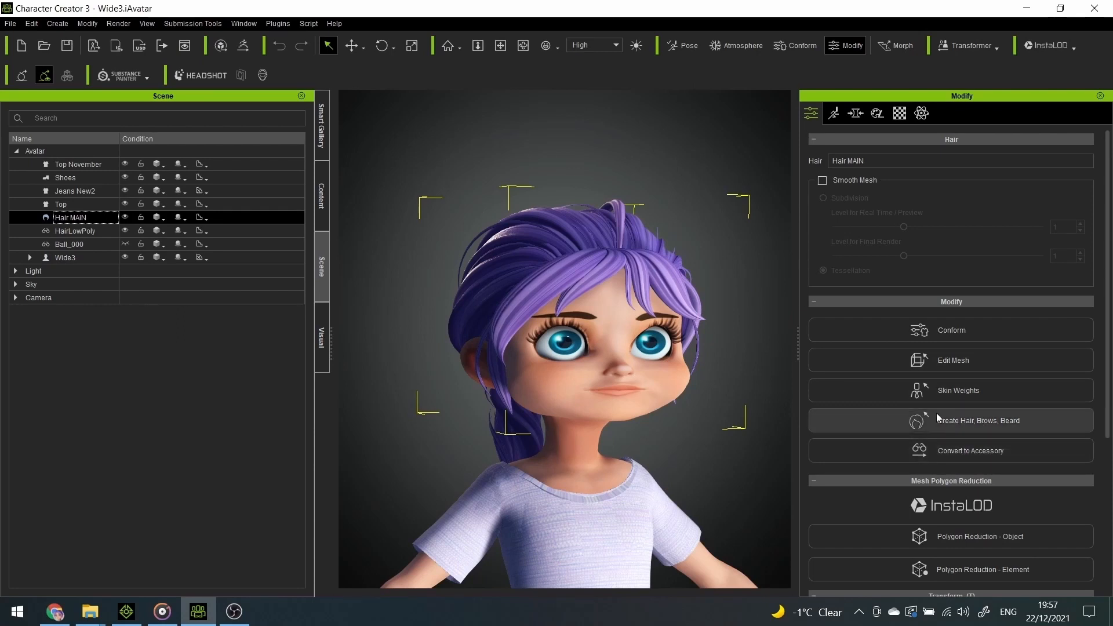
right_click_drag(690, 404, 221, 407)
right_click_drag(730, 417, 203, 422)
right_click_drag(690, 404, 203, 423)
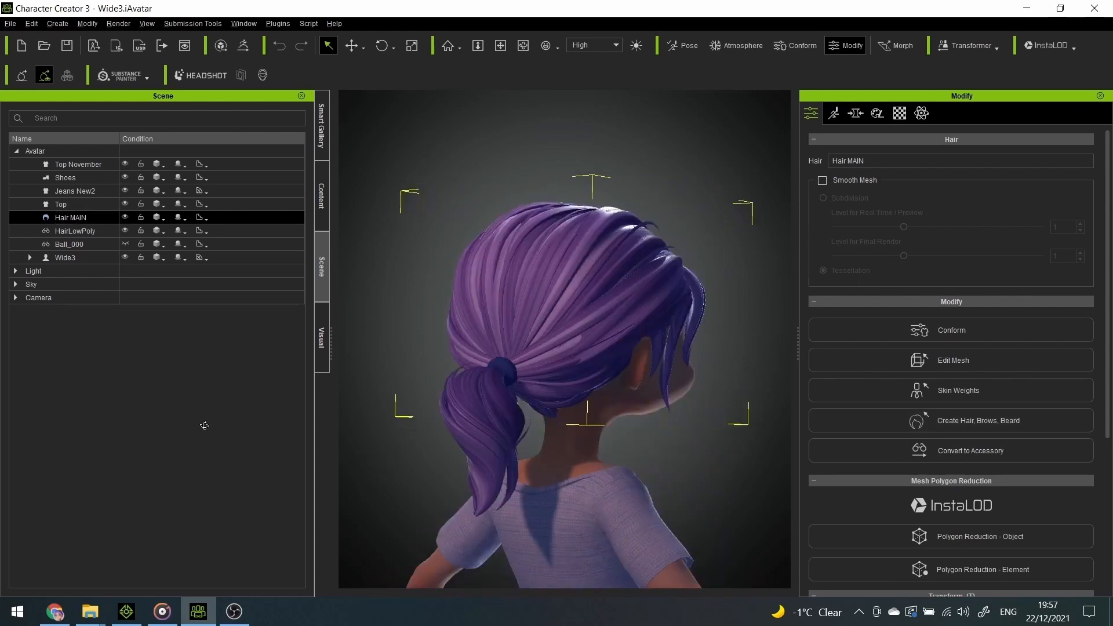
- Export the wide-faced character as an iAvatar file
left_click(10, 24)
mouse_move(44, 148)
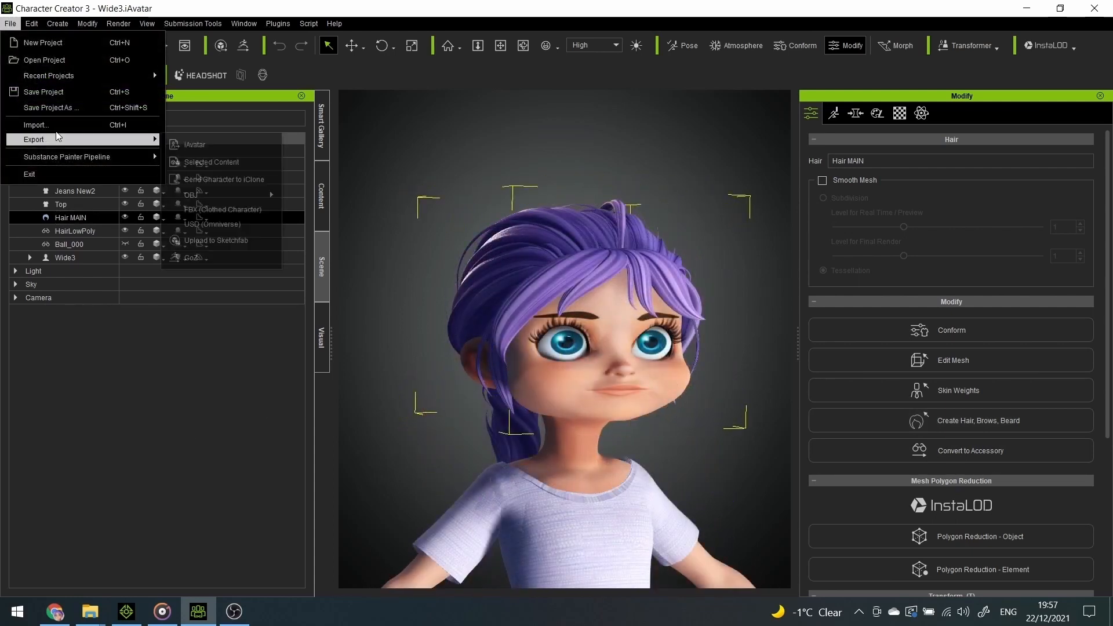
left_click(216, 150)
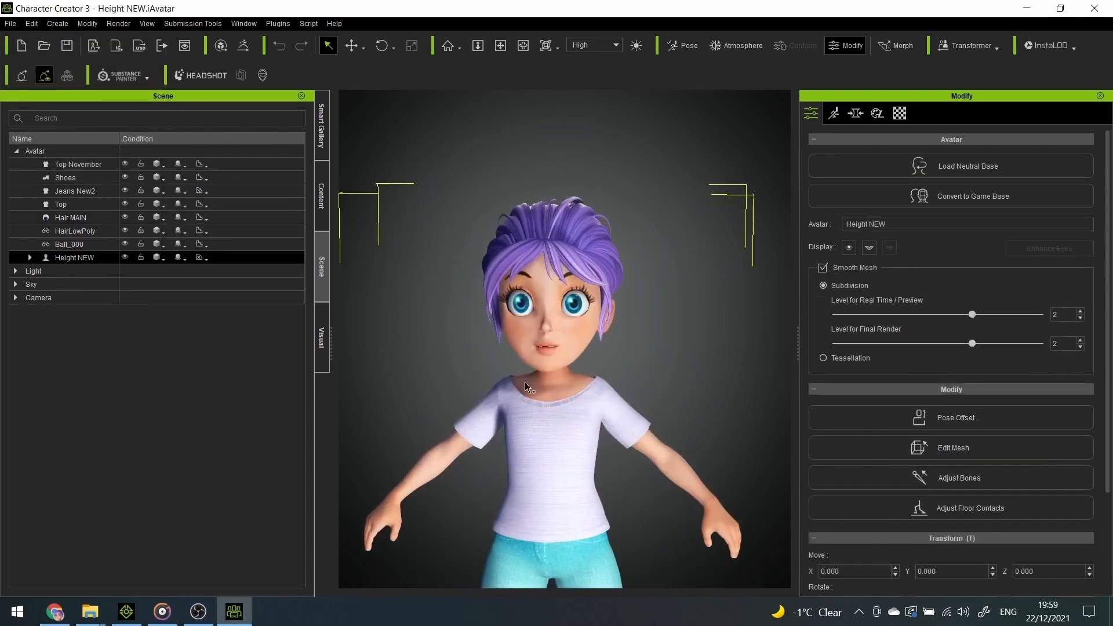
- Examine the Height NEW character's face, hair and body from the front, back and side
mouse_move(657, 352)
middle_mouse_down("alt")
mouse_move(665, 345)
mouse_move(655, 348)
middle_mouse_up("alt")
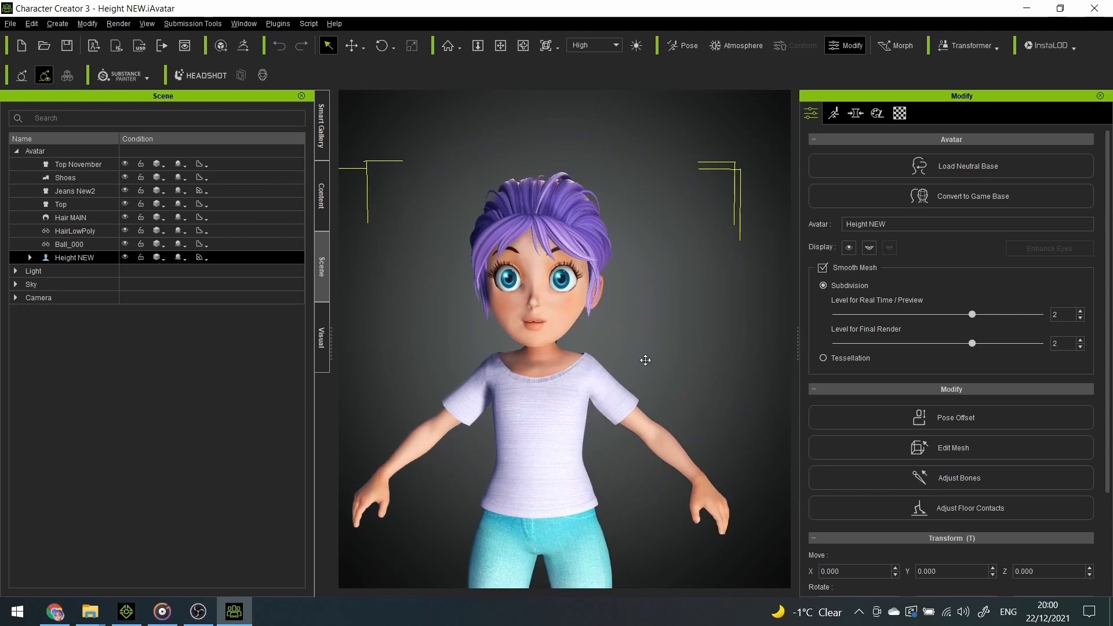
left_click_drag(686, 317, 87, 371, "alt")
left_click_drag(637, 373, 92, 450, "alt")
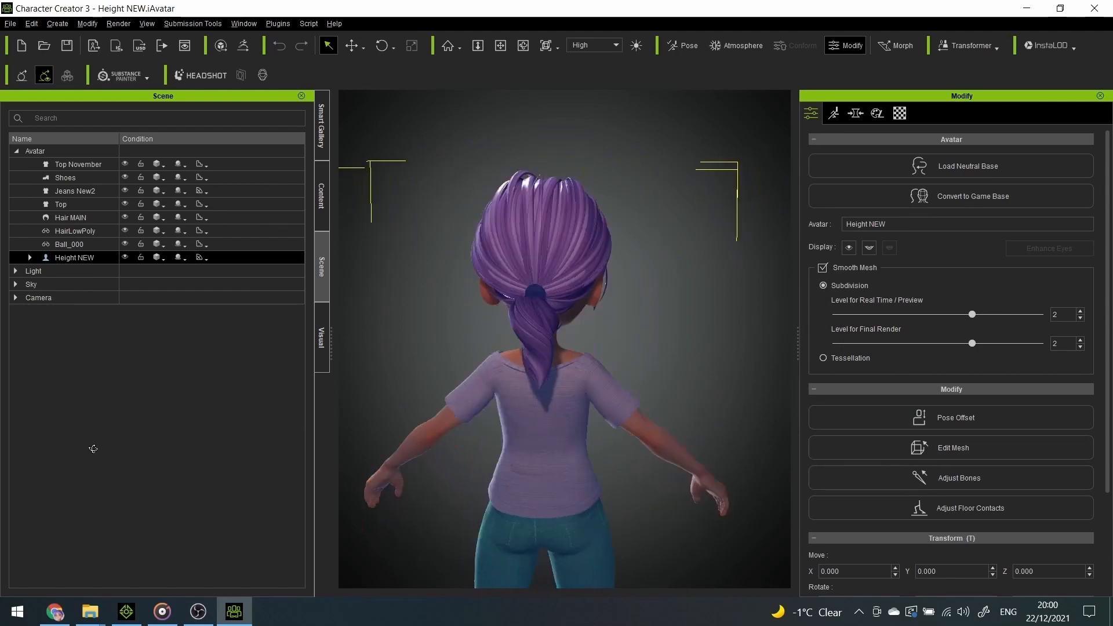
left_click_drag(643, 400, 87, 450, "alt")
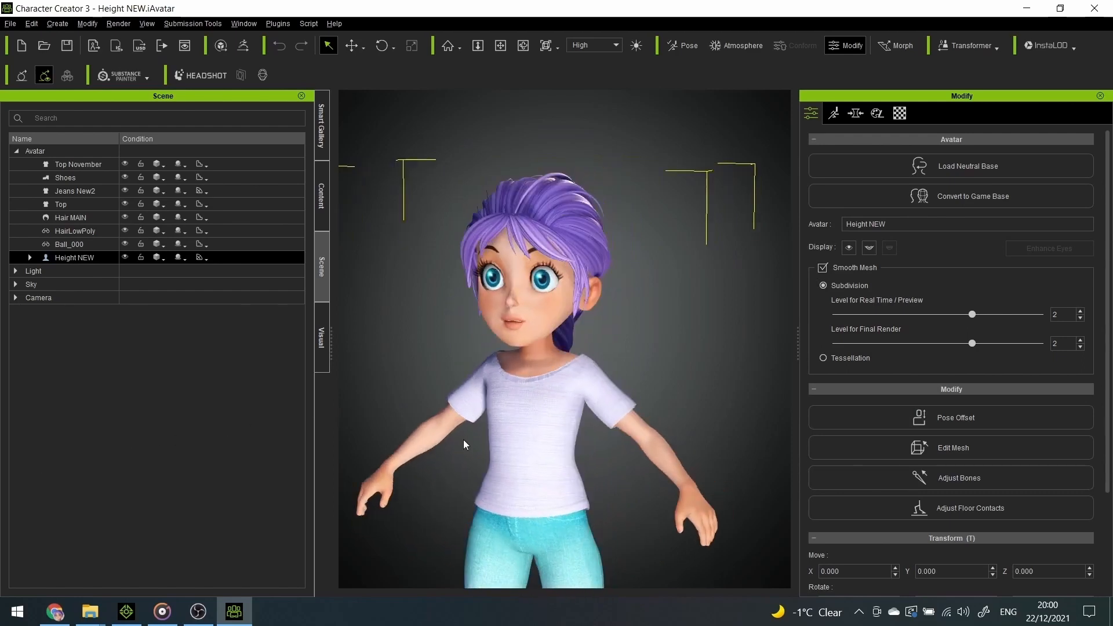
scroll(439, 295, "up", 2)
left_click_drag(451, 336, 598, 332, "alt")
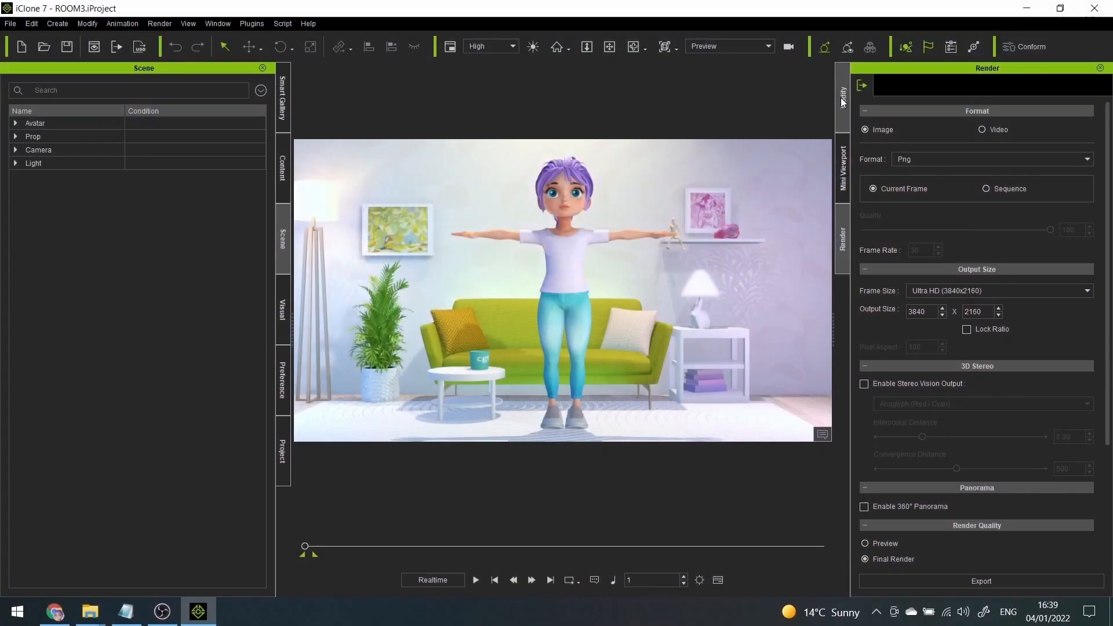
- Select the avatar in the iClone room scene and open it in Morph Creator
left_click(842, 104)
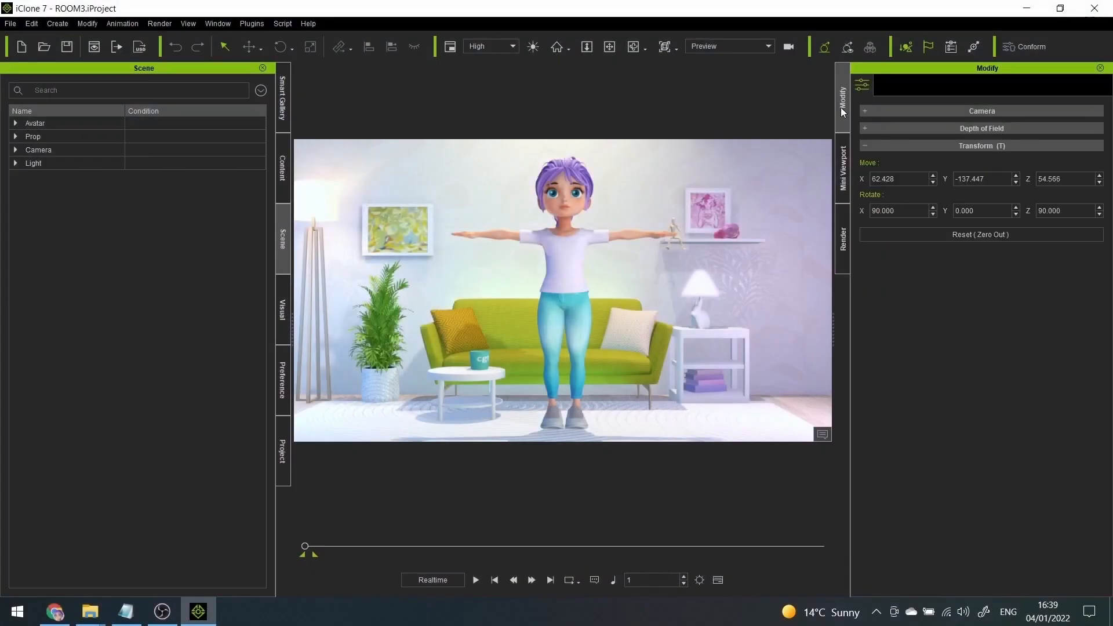
left_click(549, 241)
left_click(884, 86)
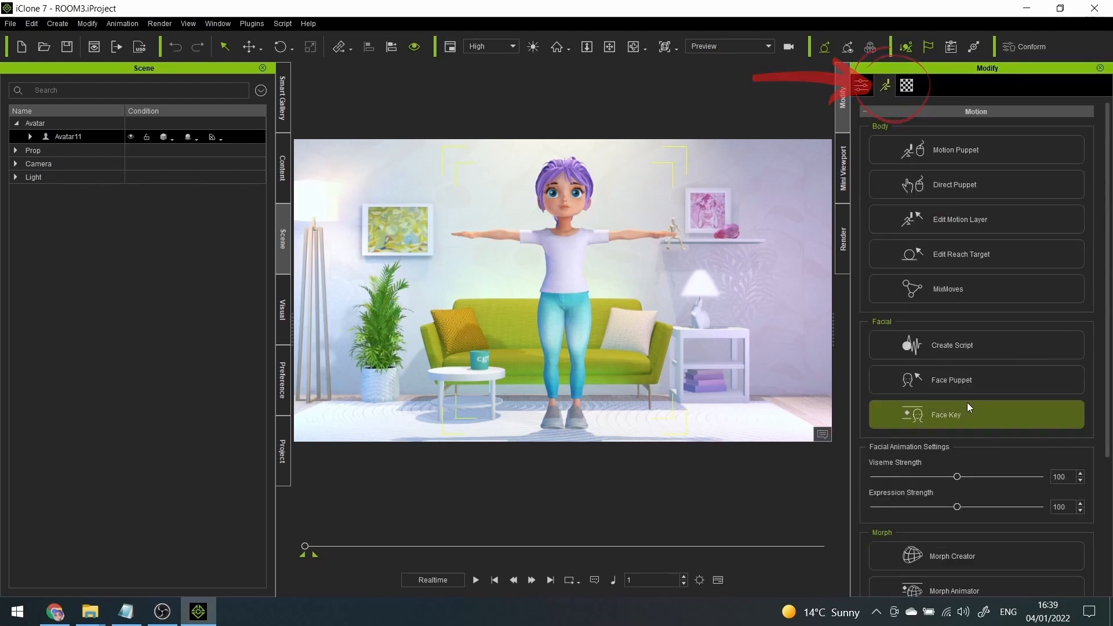
scroll(997, 383, "down", 3)
scroll(997, 386, "down", 1)
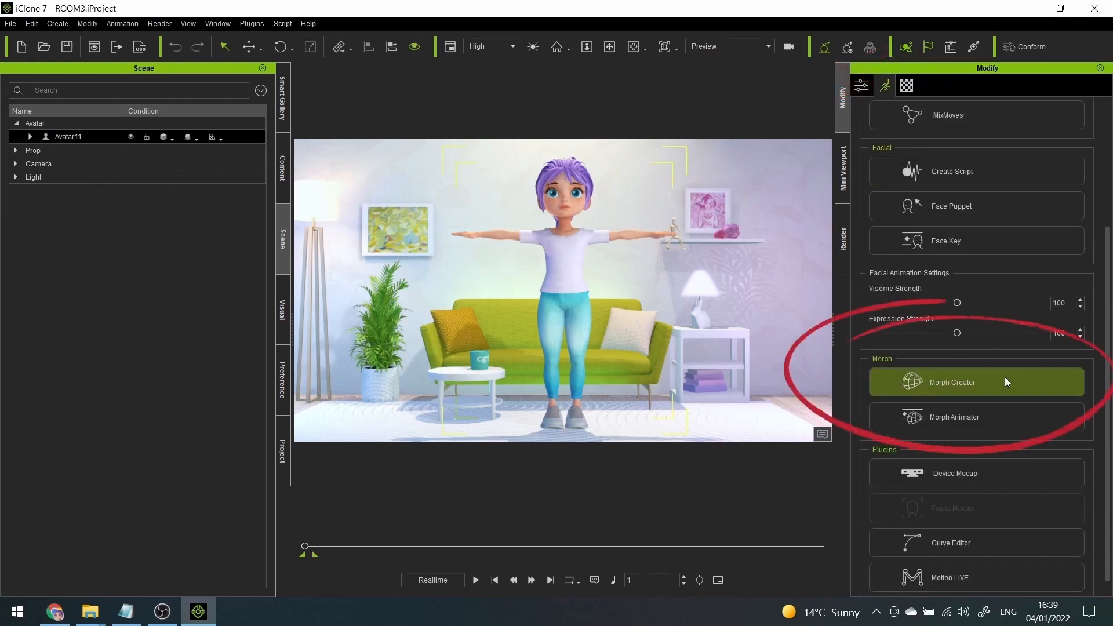
left_click(1005, 379)
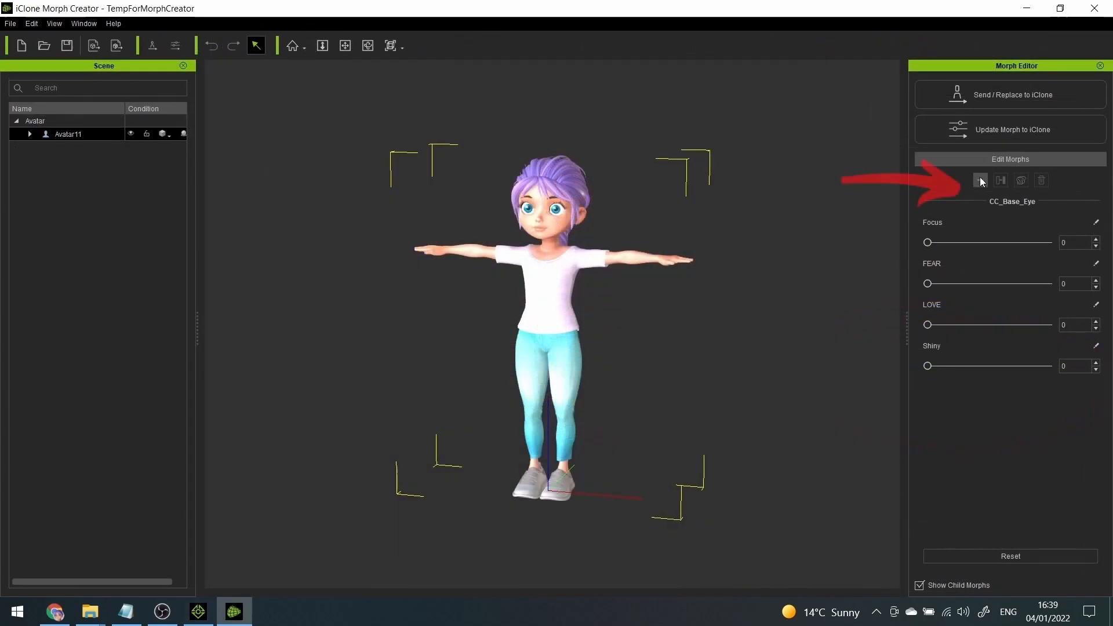
- Load the Wide3 avatar as a morph and set its NurbsPath.012, CC_Base_EyeOcclusion and CC_Base_TearLine sliders to 100
left_click(980, 179)
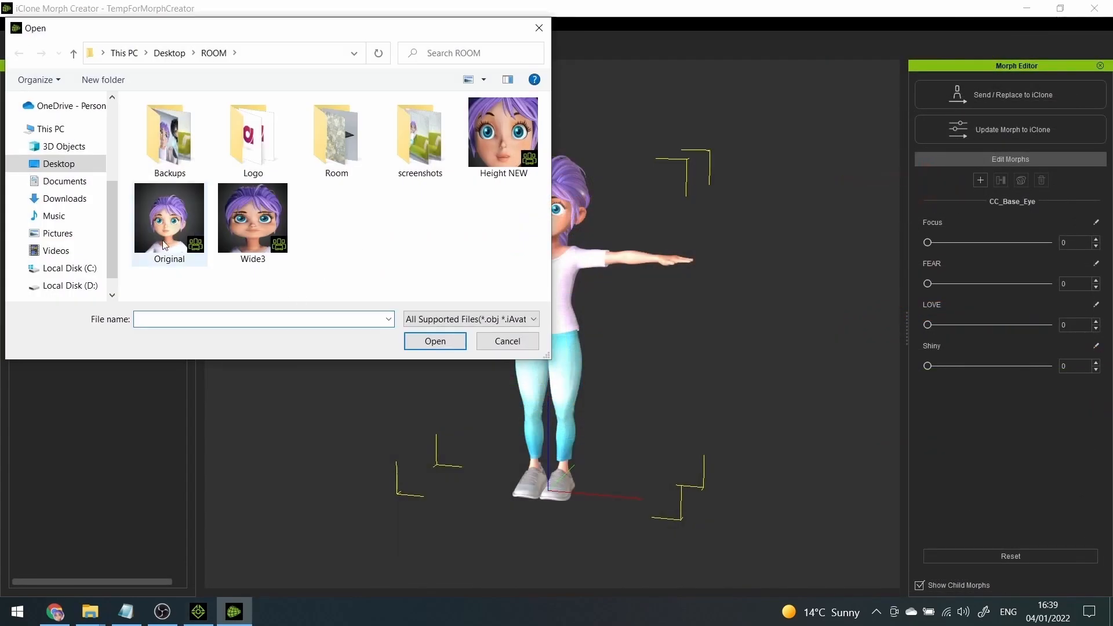
double_click(245, 222)
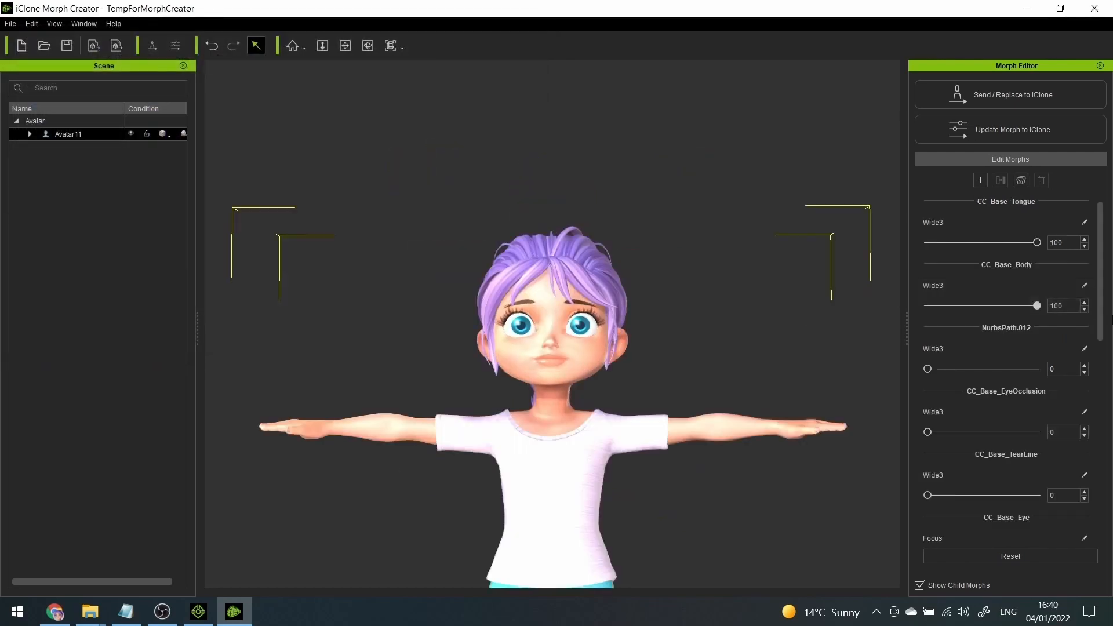
left_click_drag(927, 369, 1037, 369)
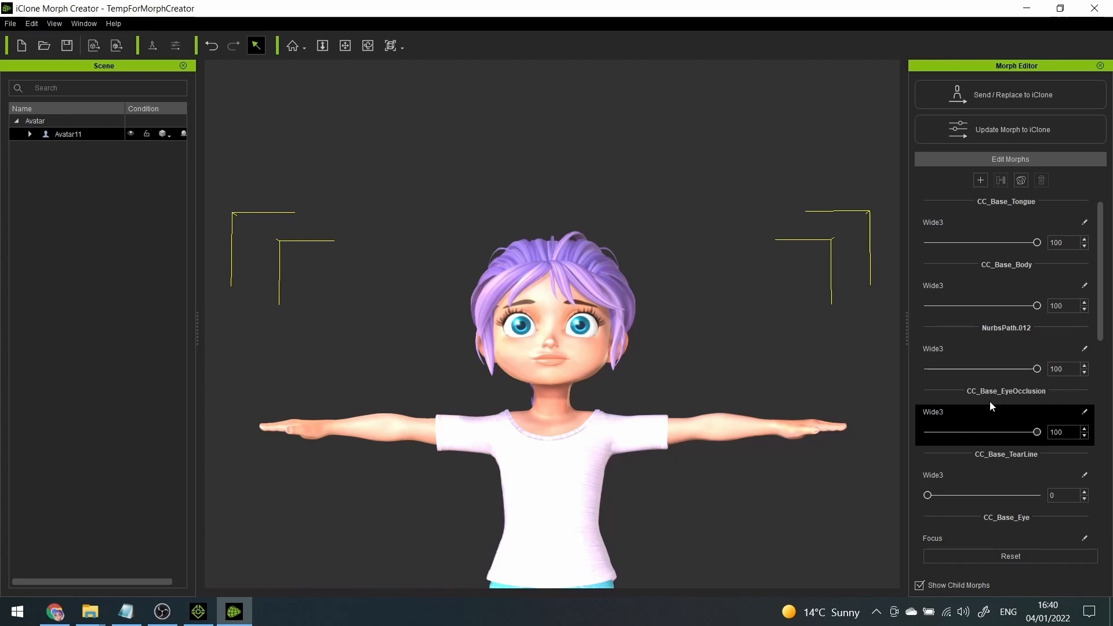
scroll(989, 401, "down", 3)
left_click_drag(927, 305, 1041, 311)
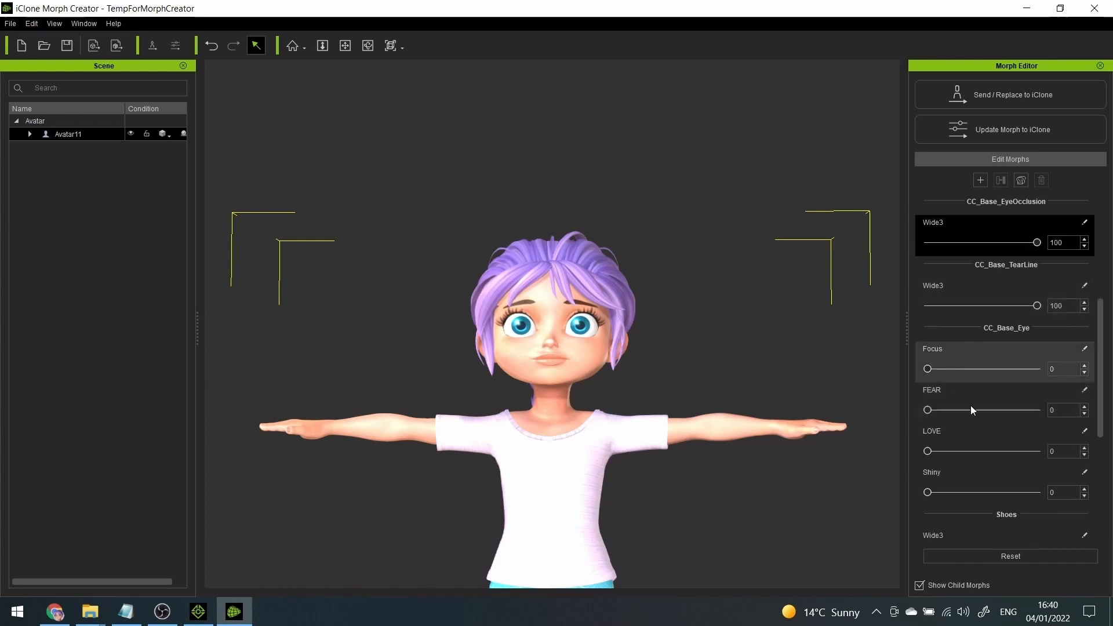
- Delete the Wide3 morph sliders from Shoes, Top and Jeans New2
scroll(978, 419, "down", 2)
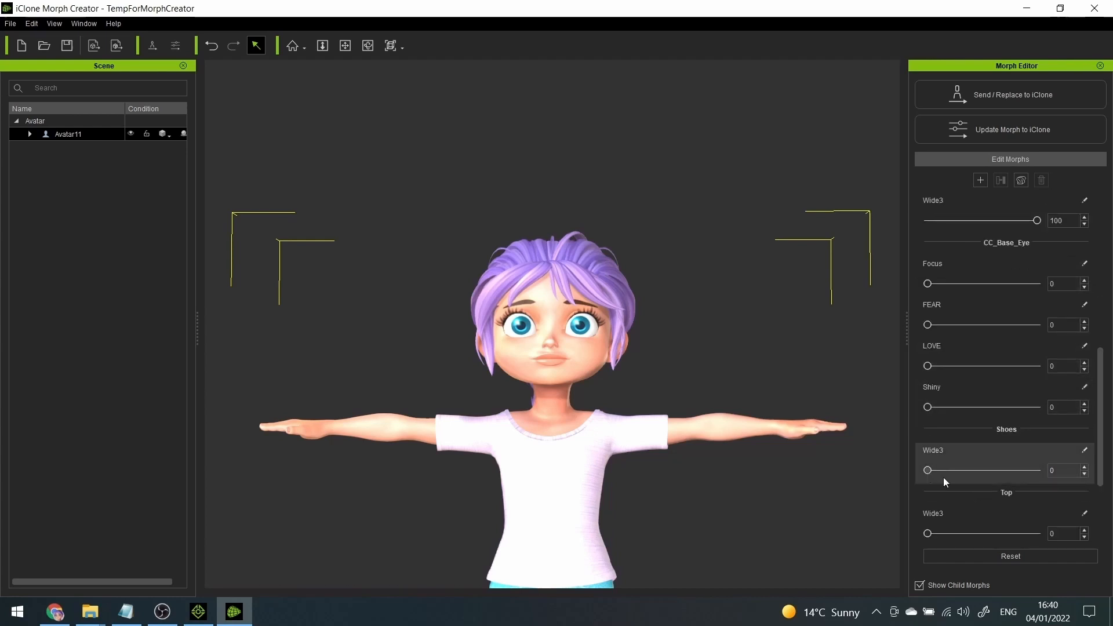
left_click(939, 450)
left_click(1041, 181)
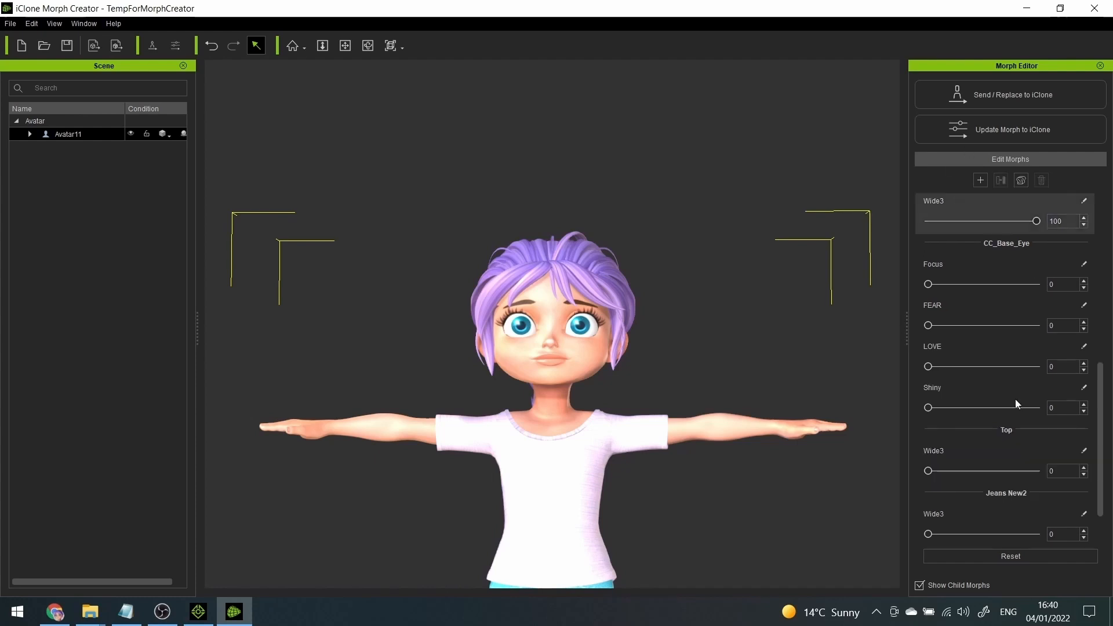
left_click(943, 453)
left_click(1041, 180)
left_click(944, 509)
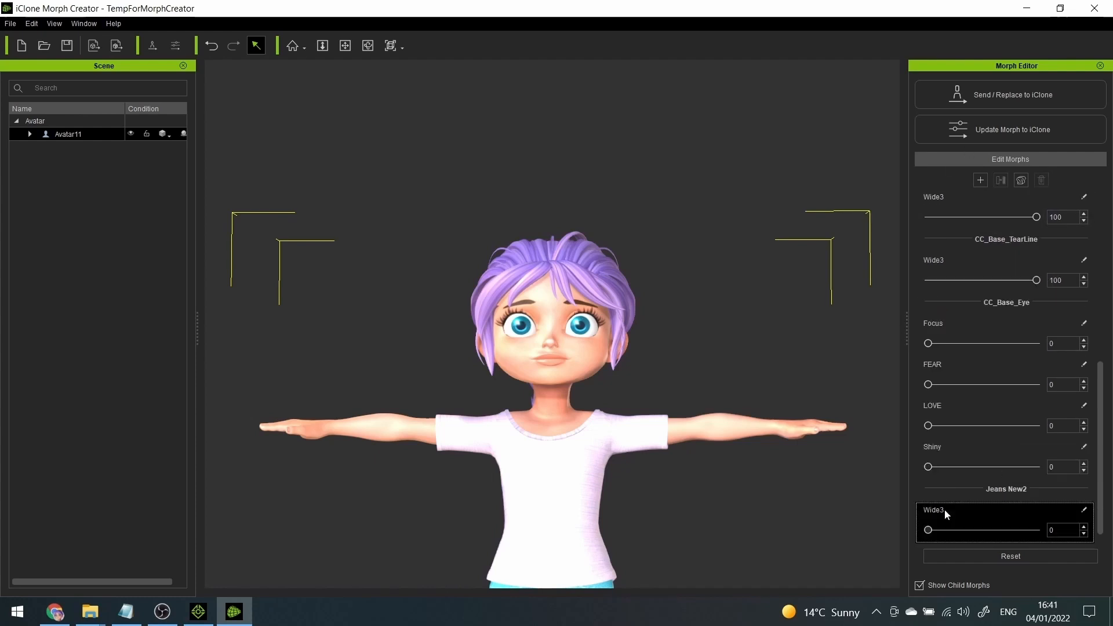
left_click(1042, 183)
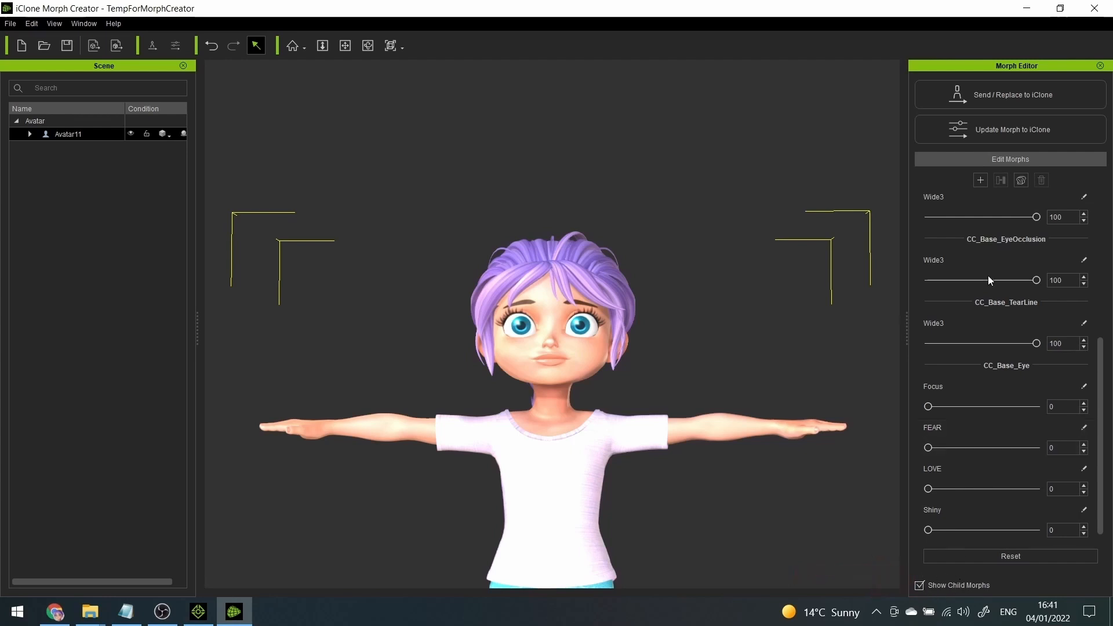
- Bake the Wide3 sliders into a linked morph named Squashed Face, removing the source sliders upon creation
scroll(988, 280, "up", 3)
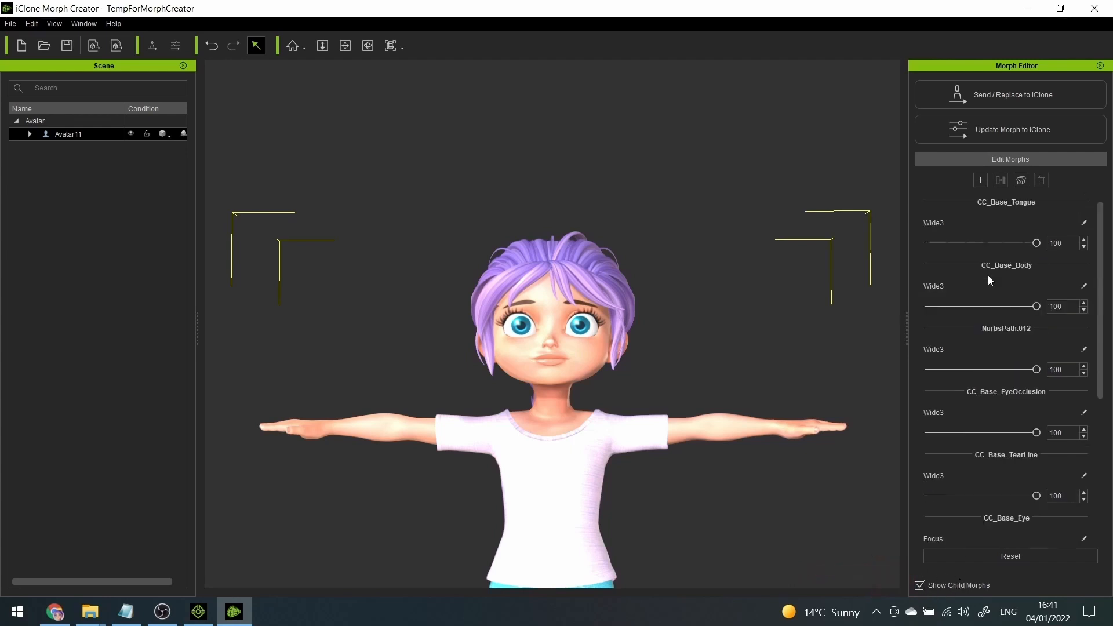
left_click(1021, 181)
type("Squashed Face")
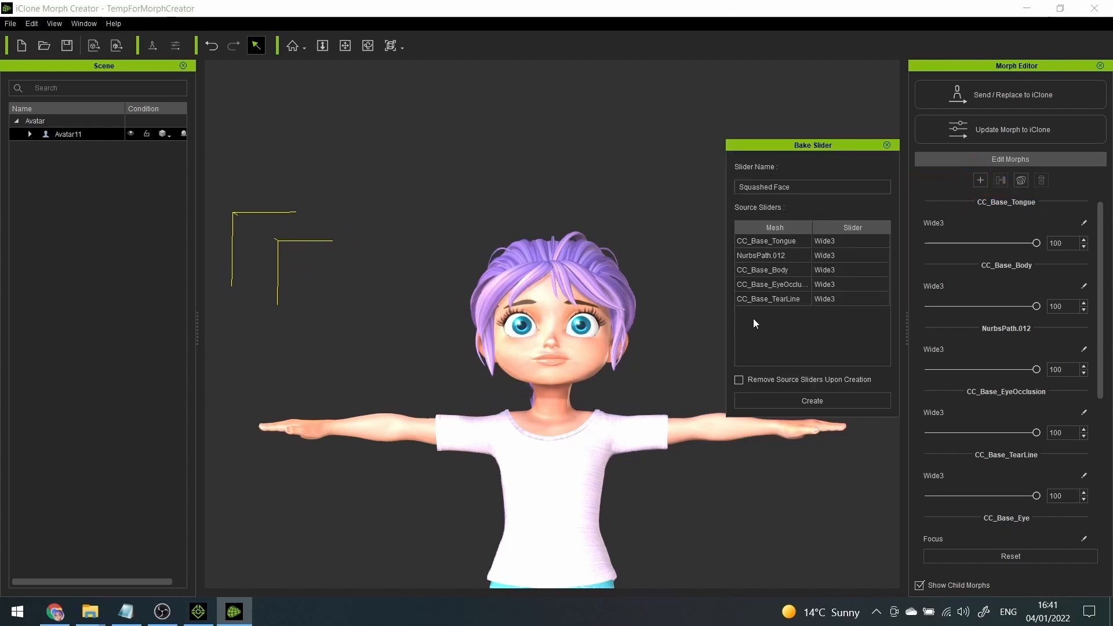
left_click(740, 379)
left_click(813, 400)
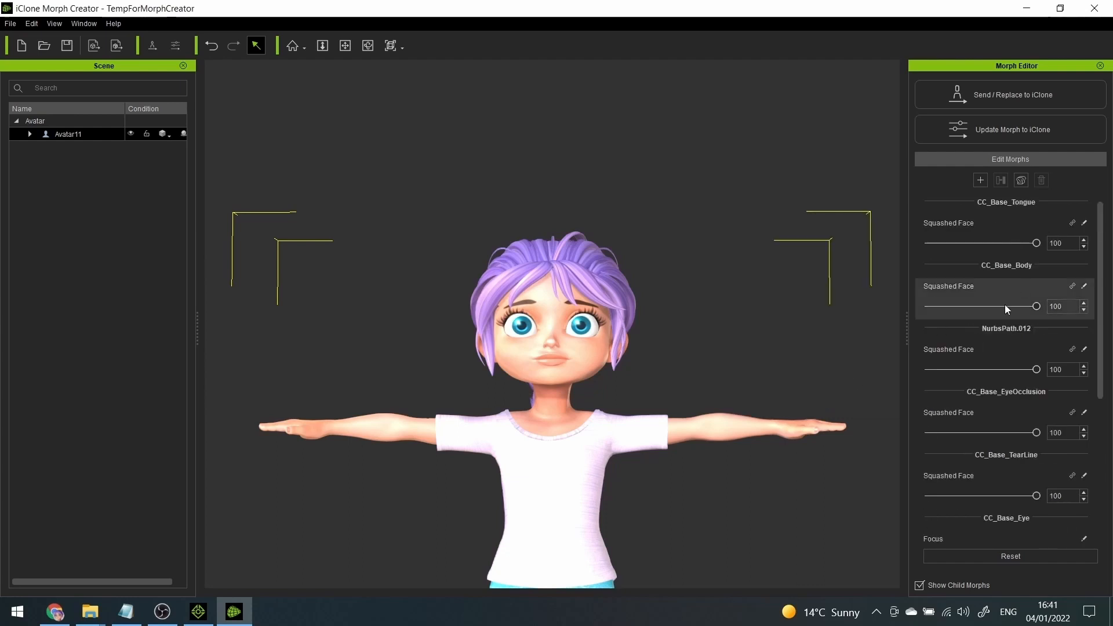
- Load the Height NEW avatar as a morph and bake its sliders into one named Stretched Face, removing the source sliders
scroll(522, 363, "up", 6)
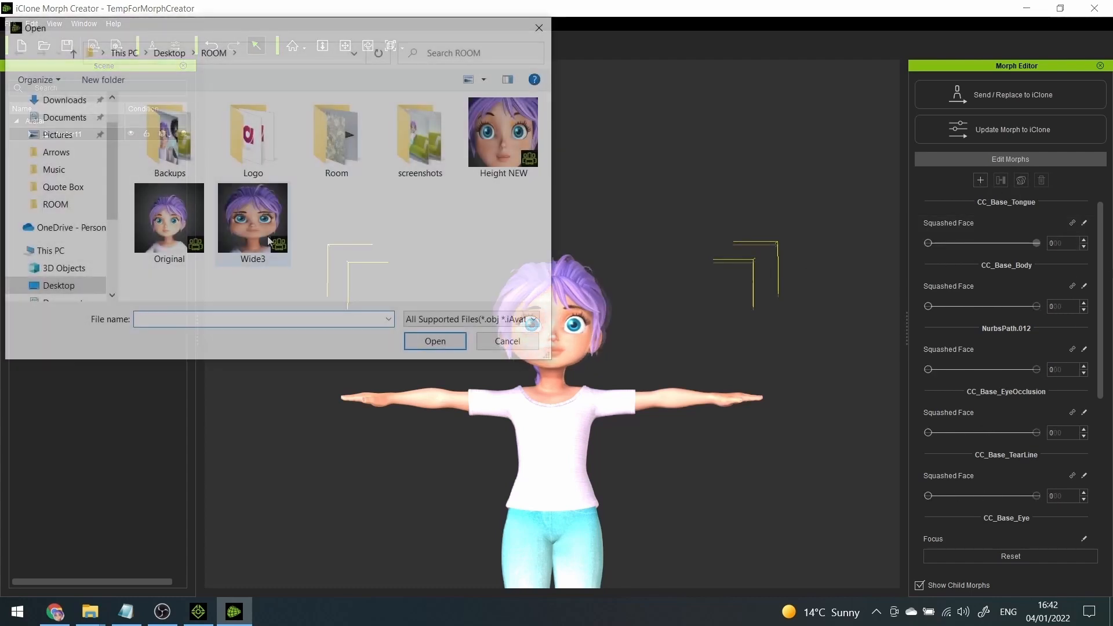
double_click(499, 132)
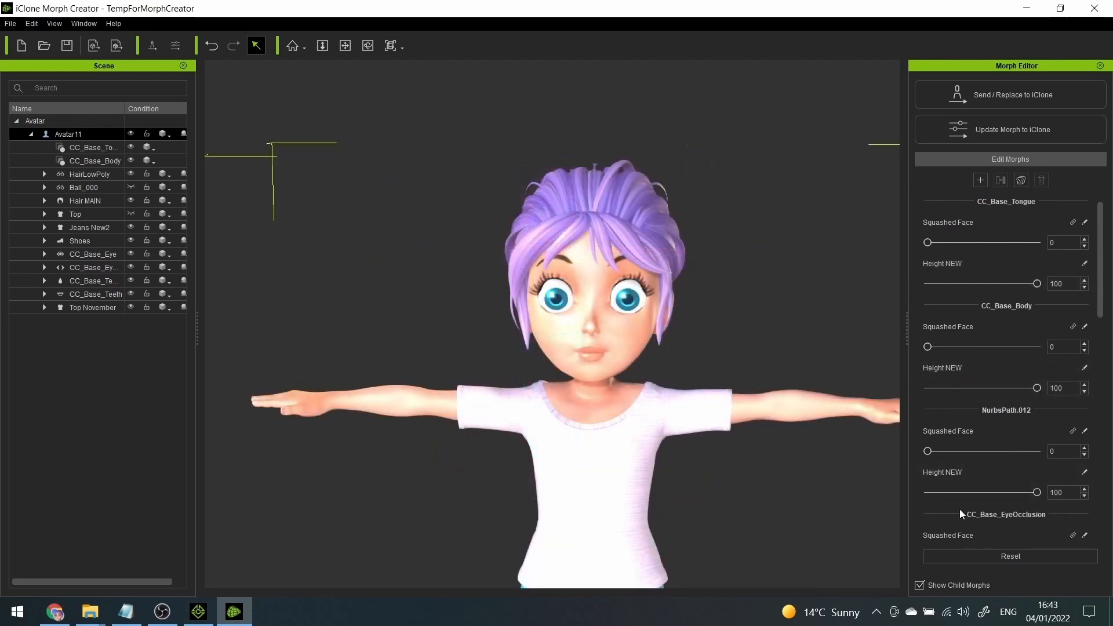
scroll(985, 492, "down", 3)
scroll(978, 433, "down", 3)
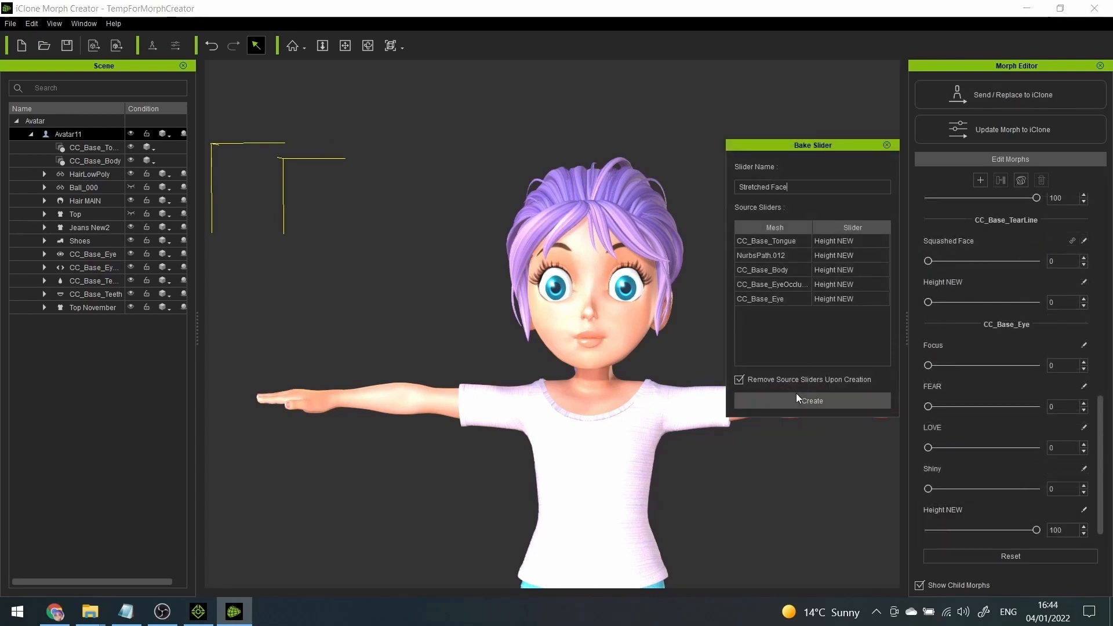
left_click(797, 400)
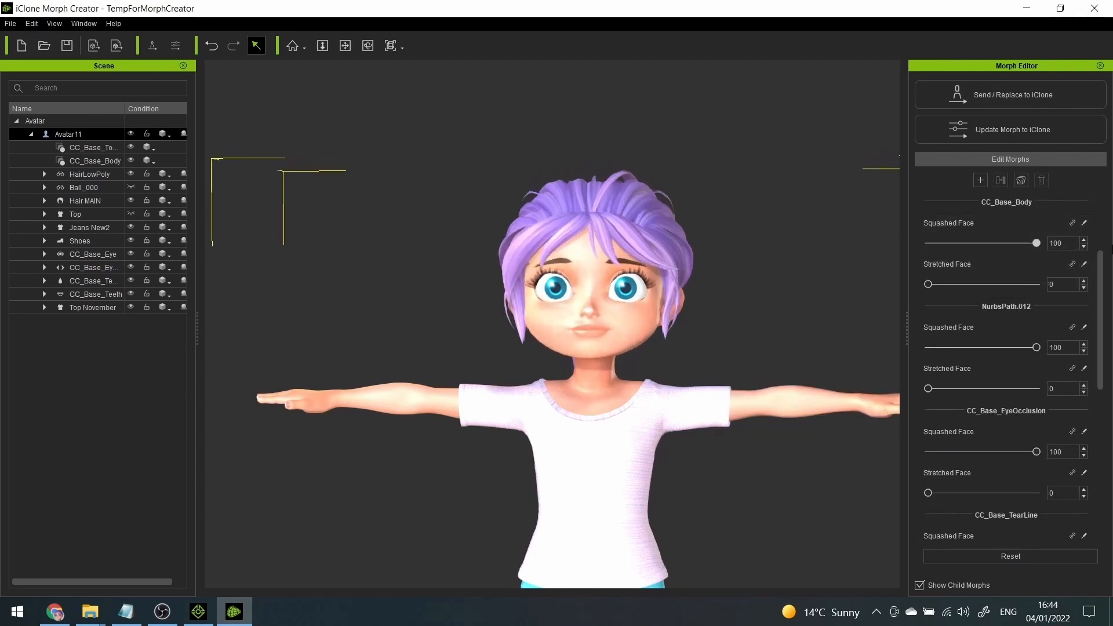
- Test the Squashed Face and Stretched Face sliders on CC_Base_Body and return both to 0
left_click_drag(1112, 250, 1043, 249)
left_click_drag(928, 284, 925, 283)
left_click_drag(1036, 242, 925, 243)
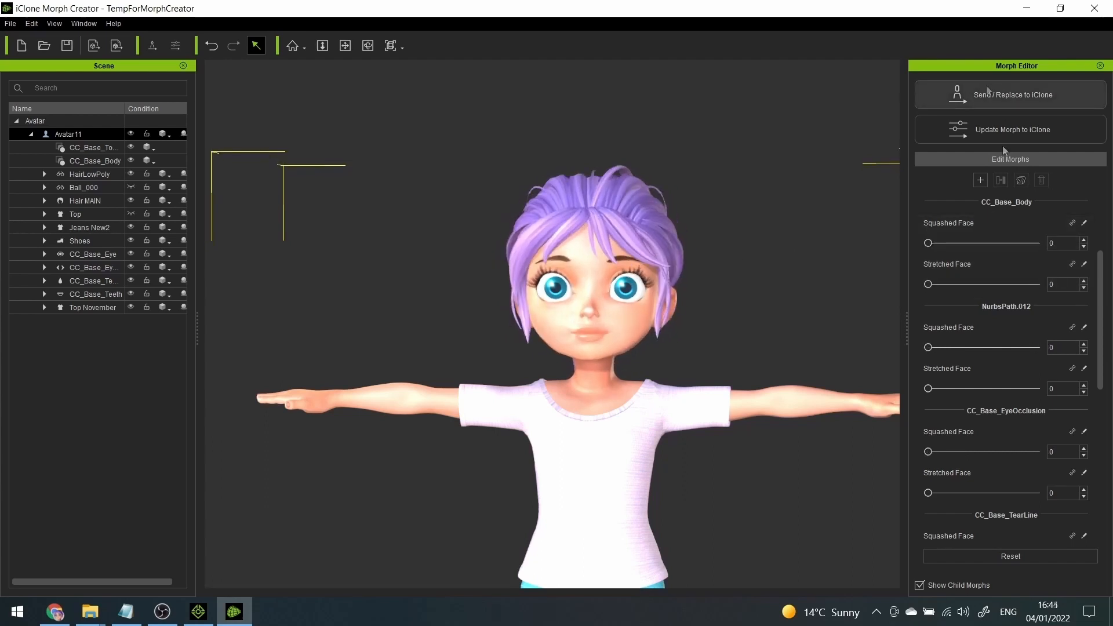
- Send the avatar with its baked face morphs to iClone as a replacement and switch to iClone
left_click(1015, 102)
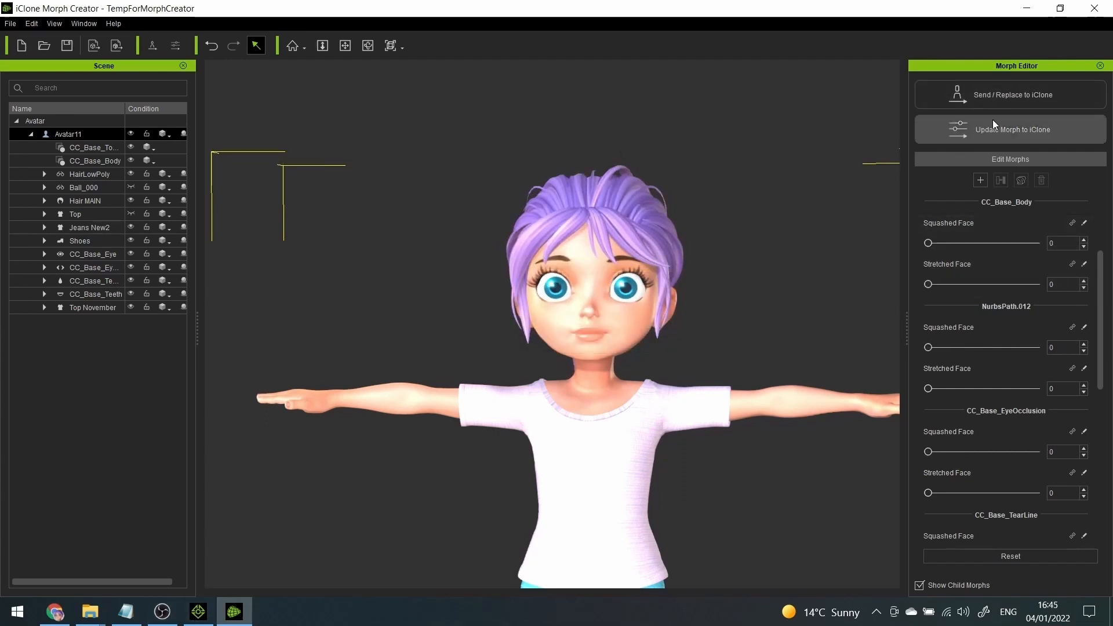
left_click(992, 123)
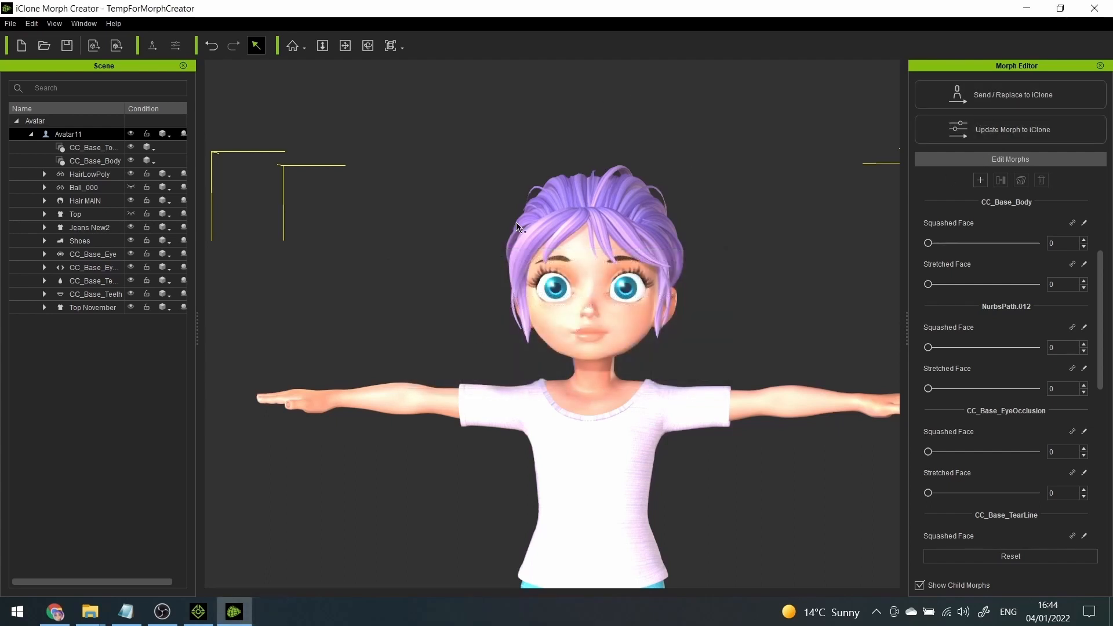
left_click(1011, 95)
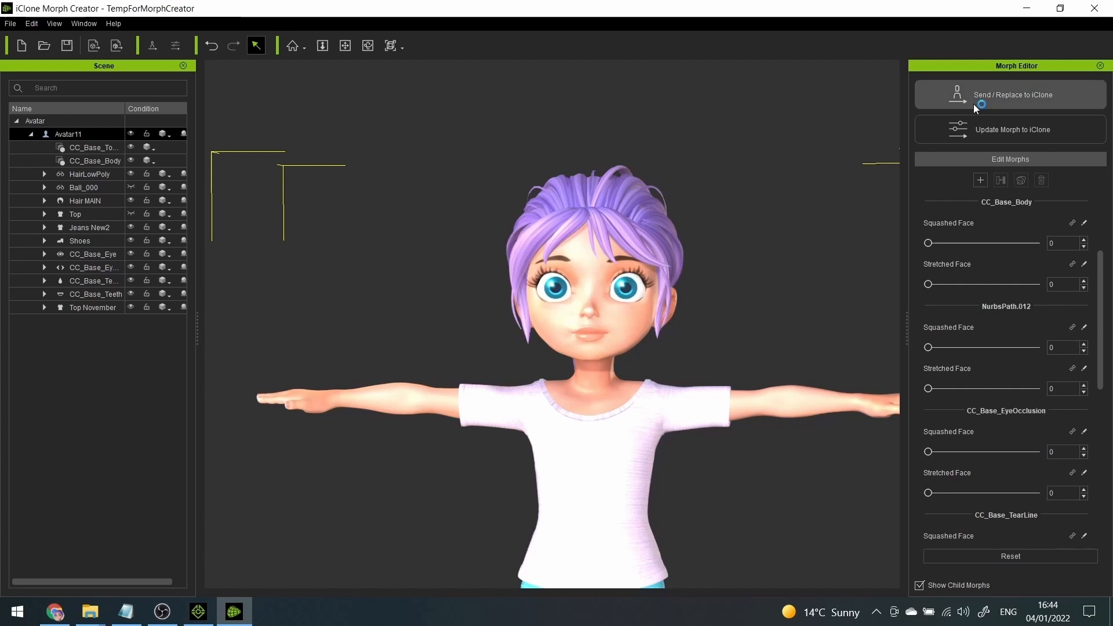
left_click(199, 613)
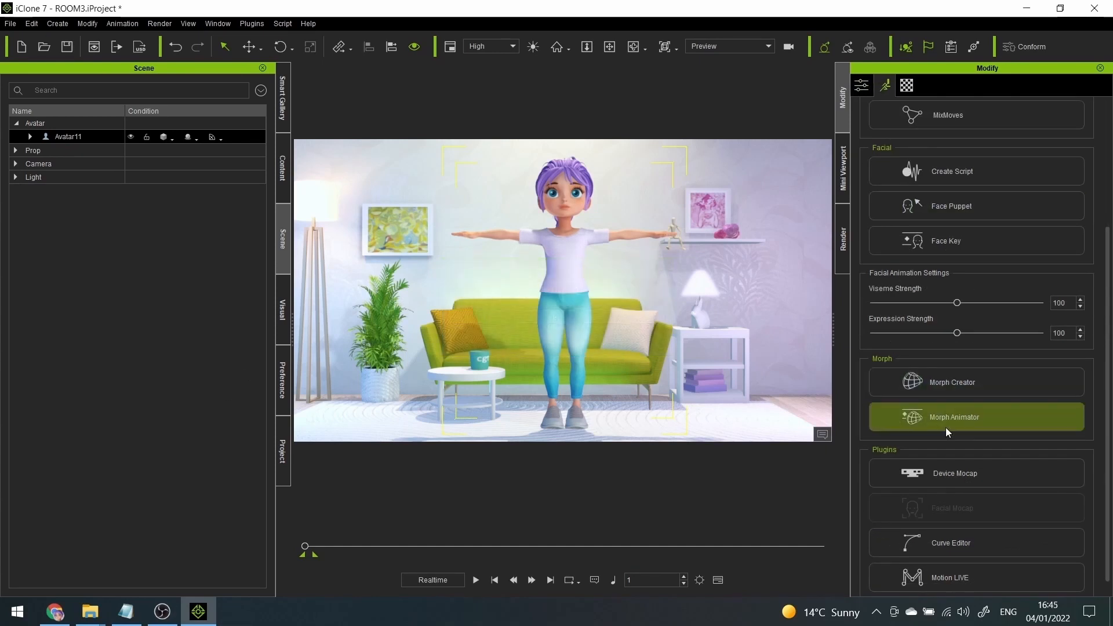
- Open the Morph Animator for Avatar11 and raise its Squashed Face morph at frame 30
scroll(946, 428, "down", 1)
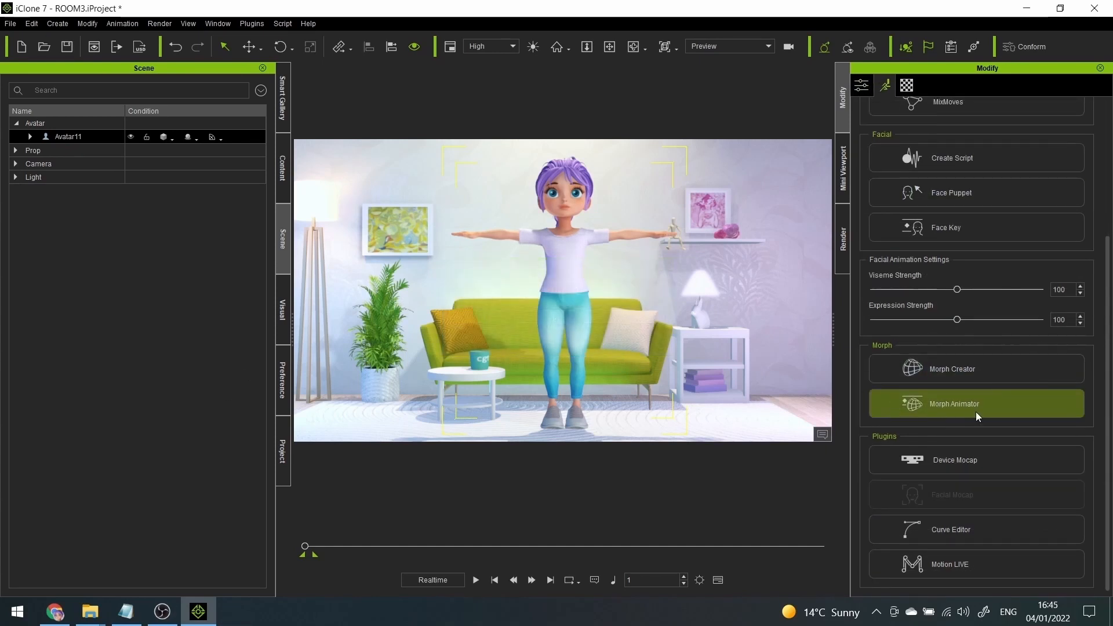
left_click(941, 400)
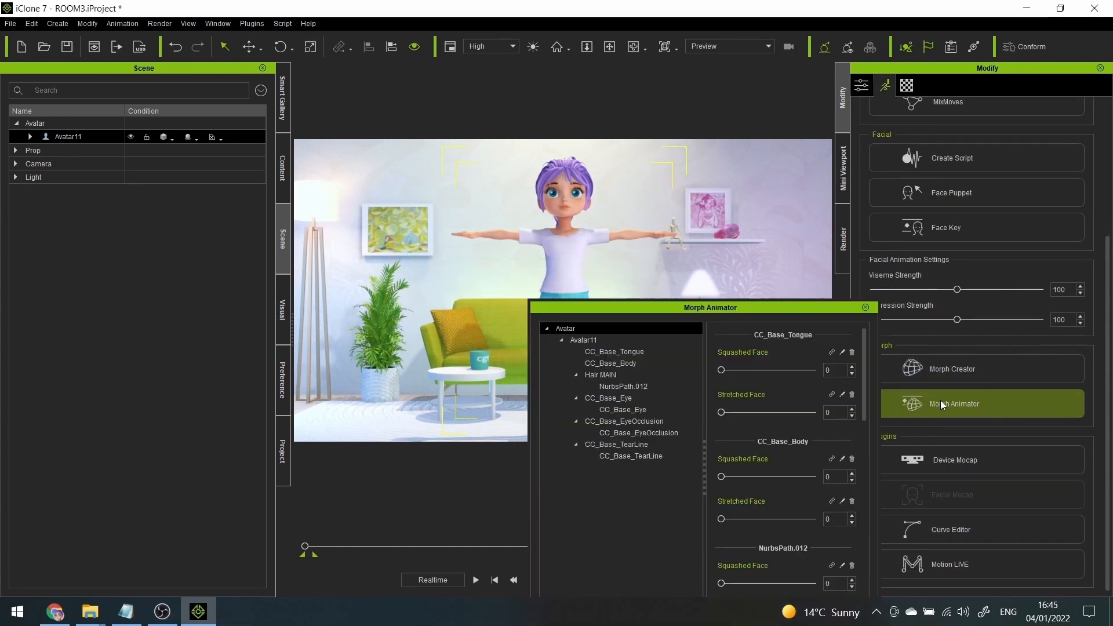
left_click_drag(756, 310, 913, 170)
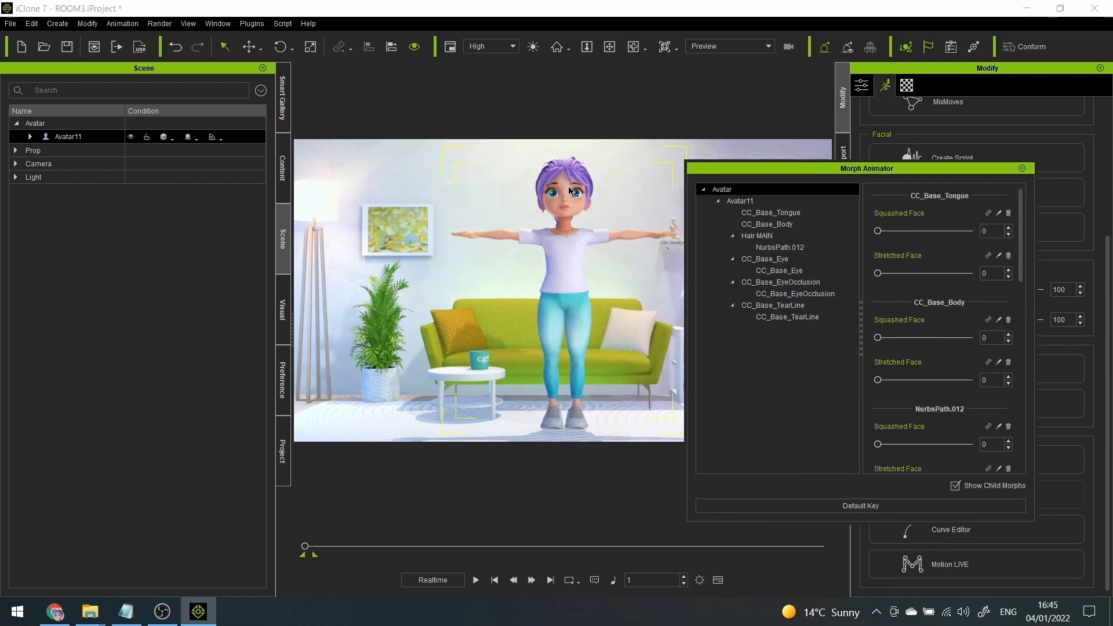
key("j")
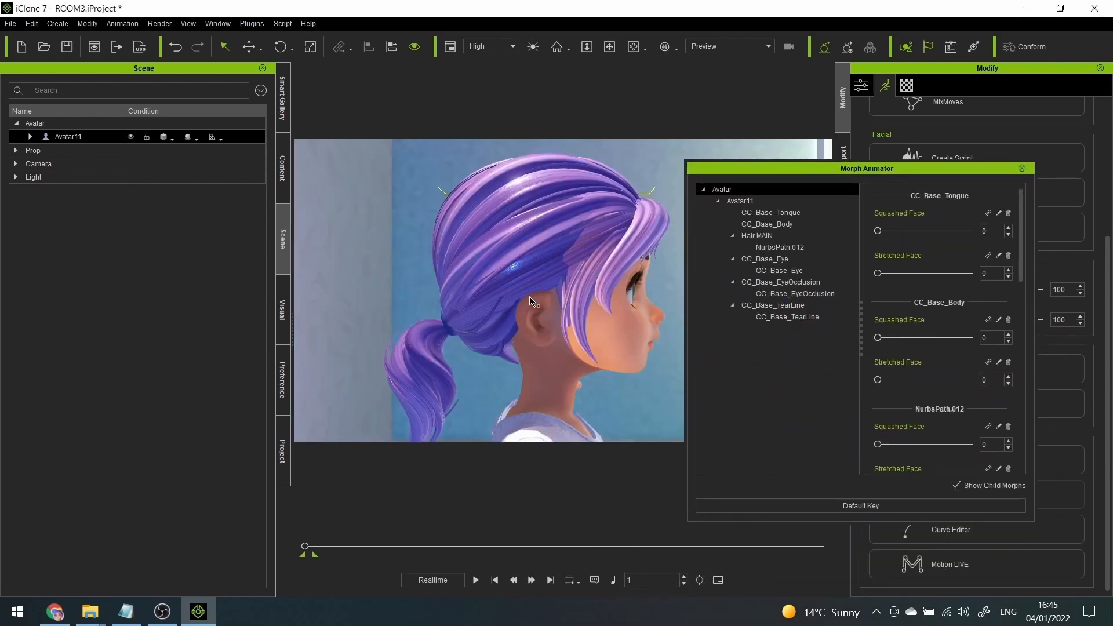
right_click_drag(535, 302, 464, 299, "alt")
left_click_drag(877, 231, 986, 217)
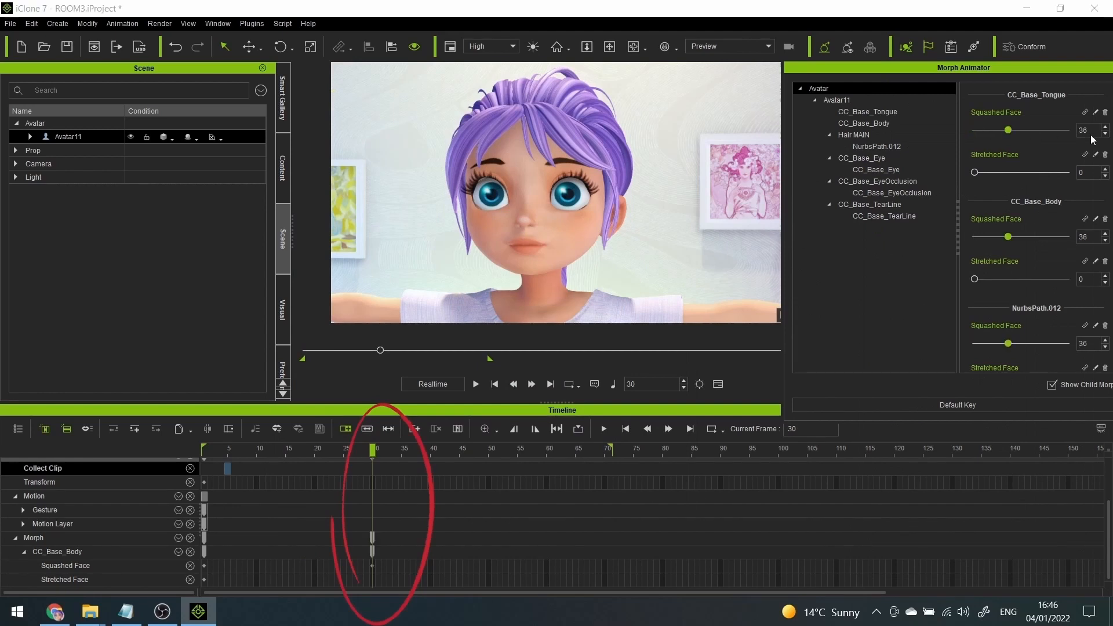
left_click_drag(1091, 140, 1112, 141)
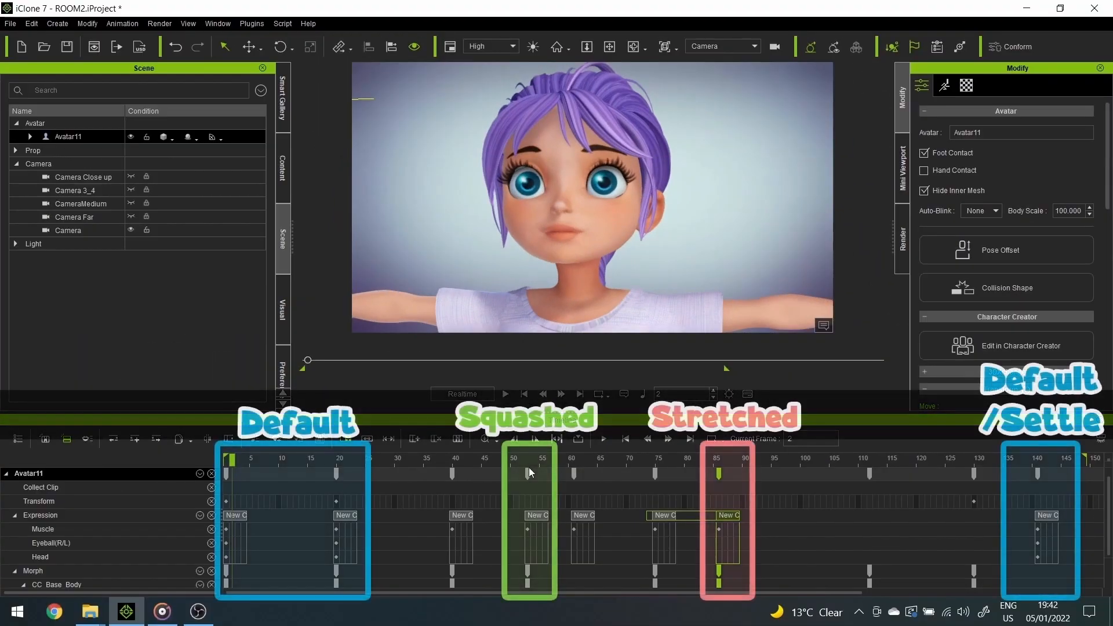
- Review the avatar's squashed, stretched and settle poses at the keys on frames 53, 86 and 141
left_click(526, 475)
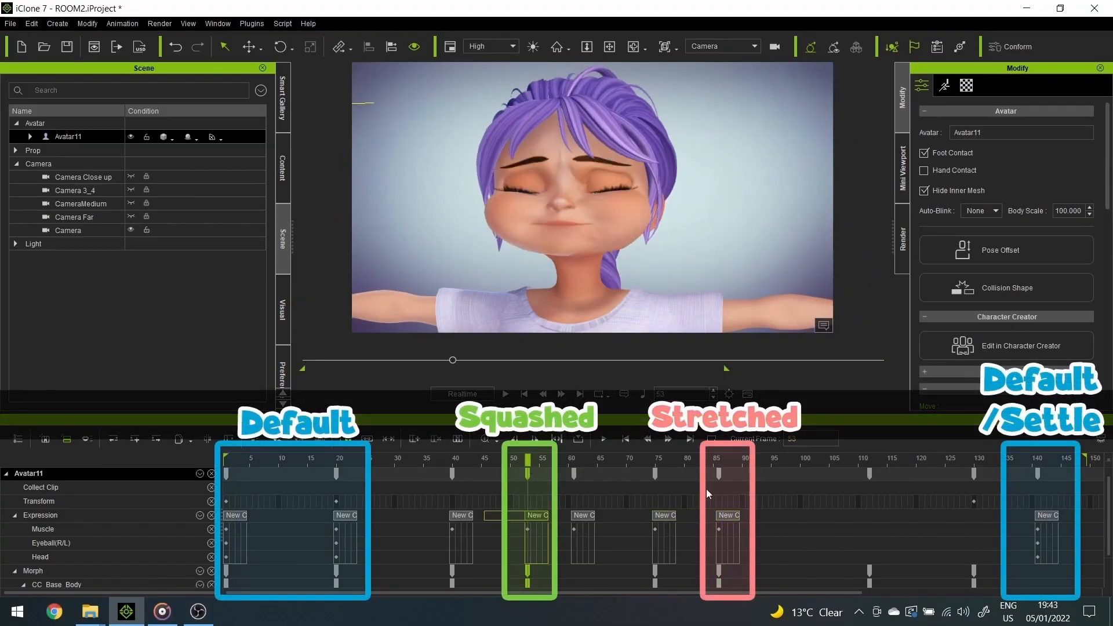
left_click(718, 473)
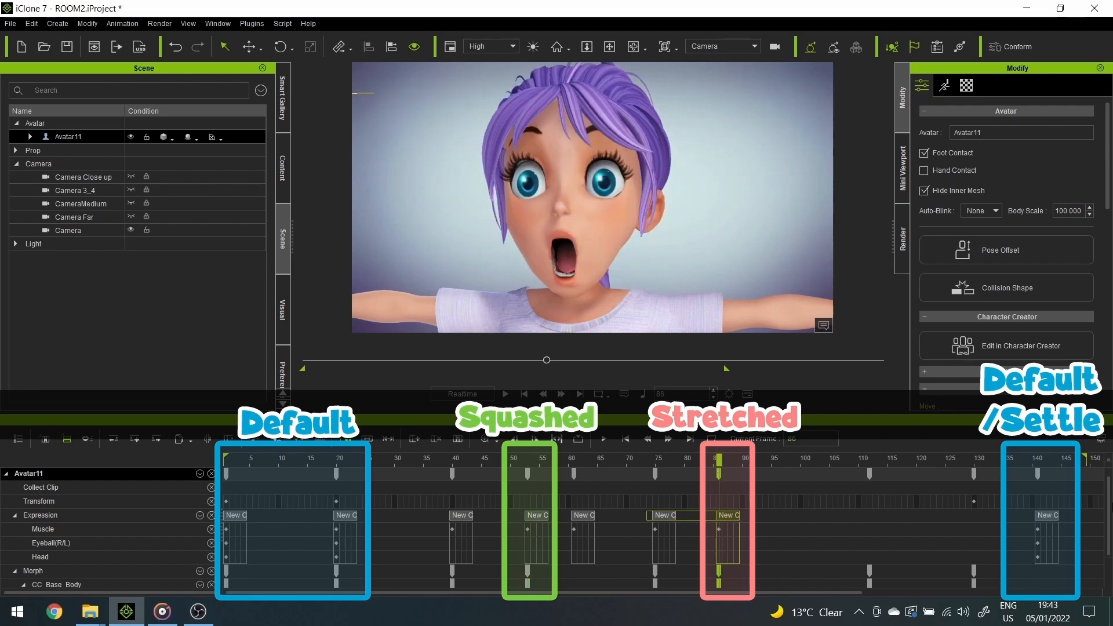
left_click(1037, 473)
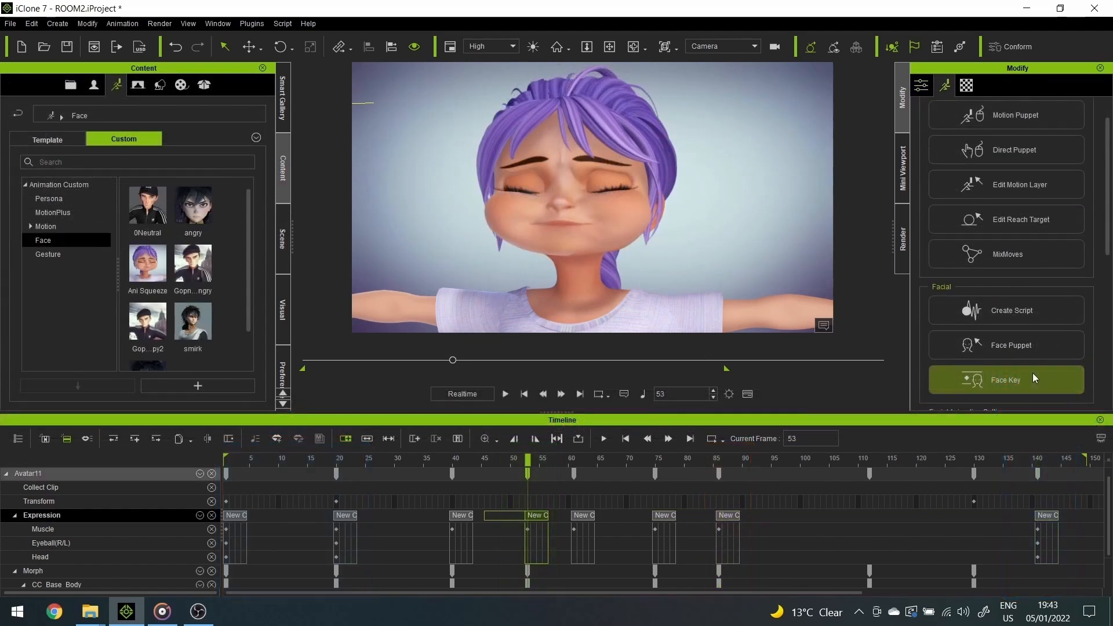
- Compare the squashed pose at frame 53 with and without its expression by varying the Face Key Expressiveness between 0 and 100
left_click(1031, 377)
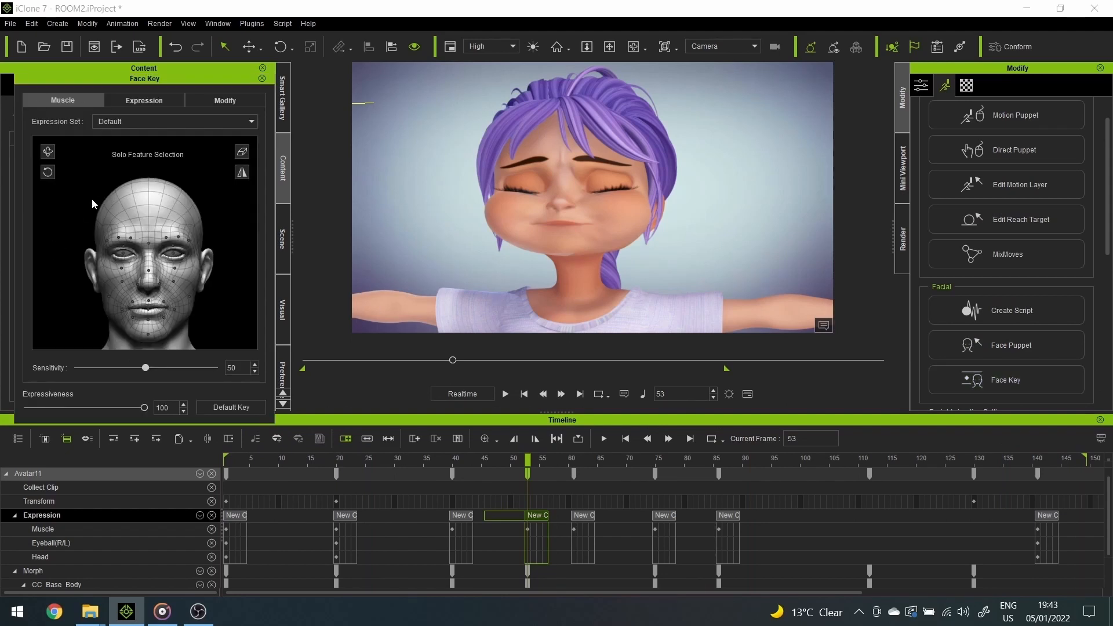
left_click_drag(14, 409, 2, 414)
left_click_drag(182, 414, 1, 410)
left_click_drag(140, 413, 332, 405)
left_click_drag(235, 407, 4, 400)
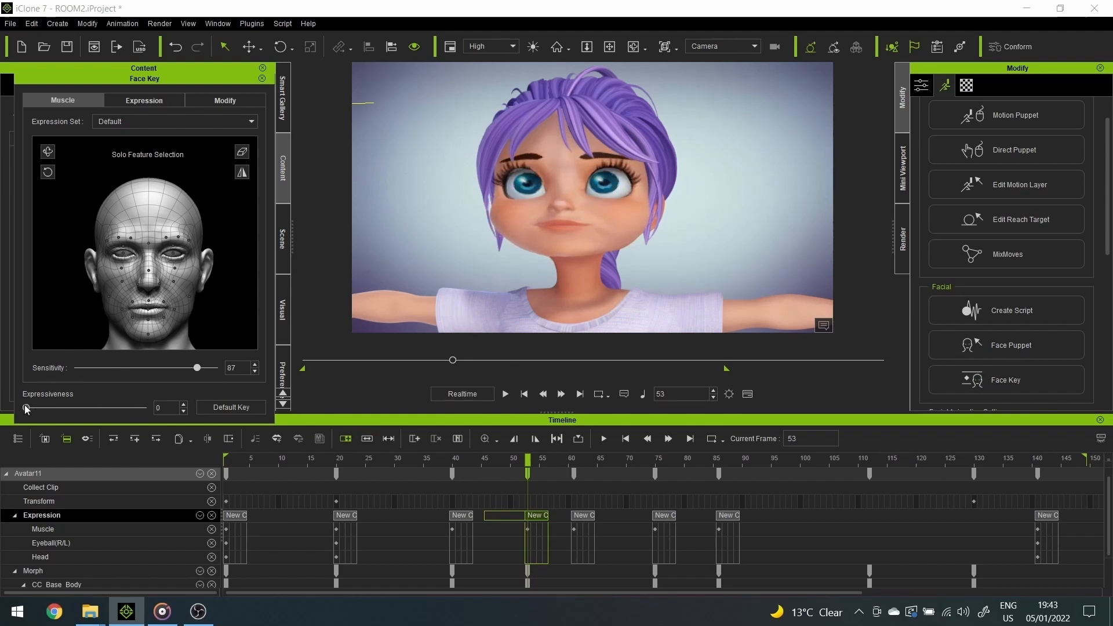
left_click_drag(69, 408, 174, 408)
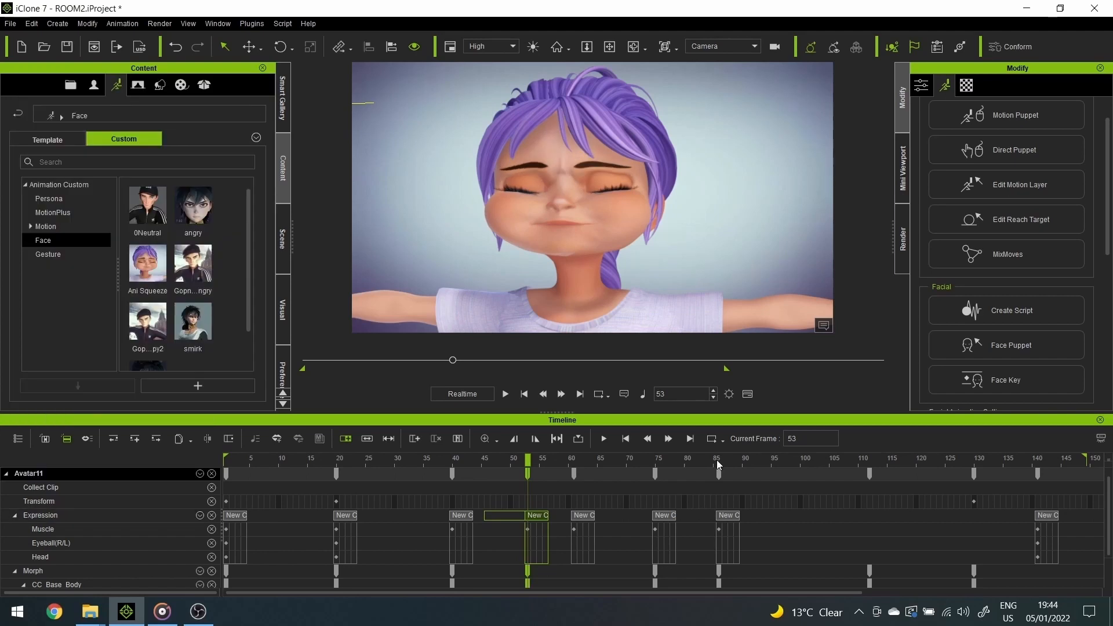
- Compare the stretched pose at frame 86 with and without its expression by lowering and raising the Face Key Expressiveness
left_click(717, 460)
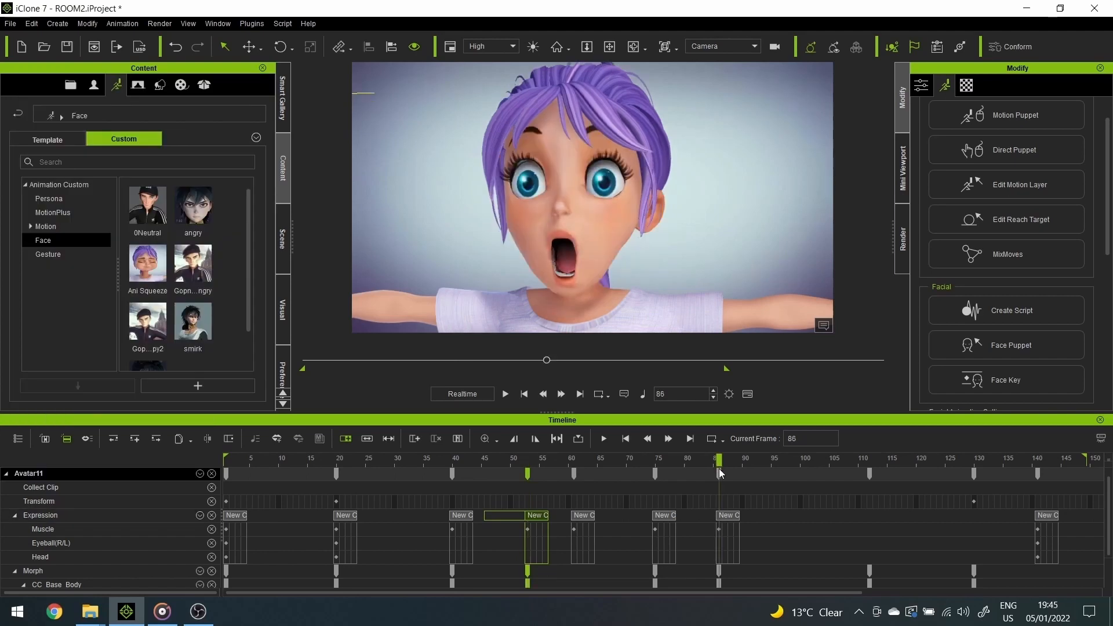
double_click(719, 473)
left_click_drag(139, 408, 1, 407)
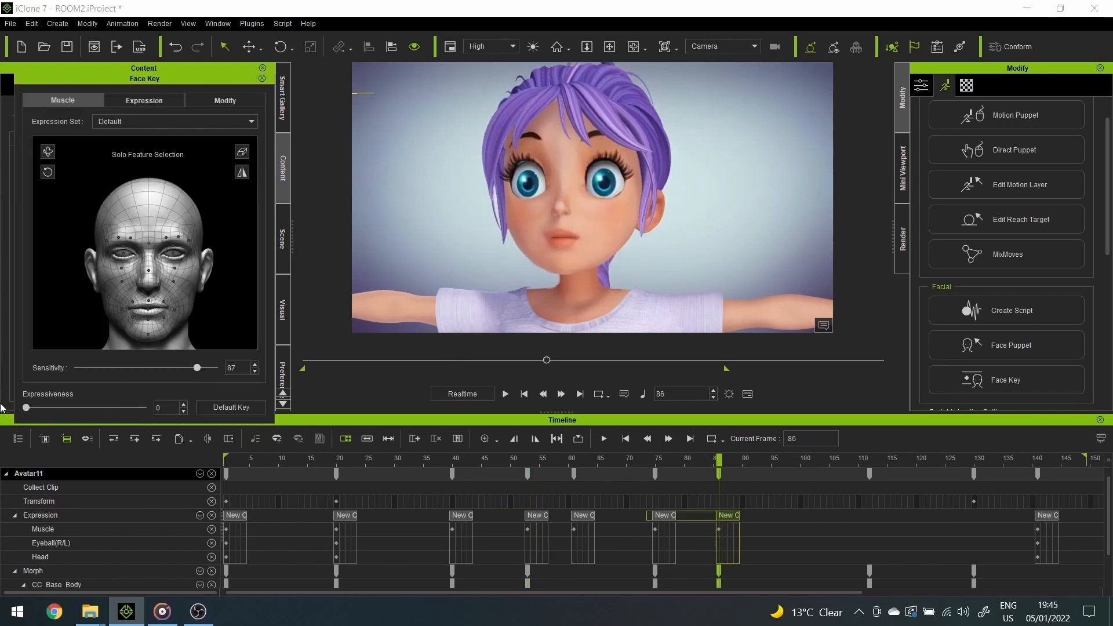
left_click_drag(153, 399, 210, 365)
left_click_drag(68, 364, 0, 358)
left_click_drag(26, 408, 221, 390)
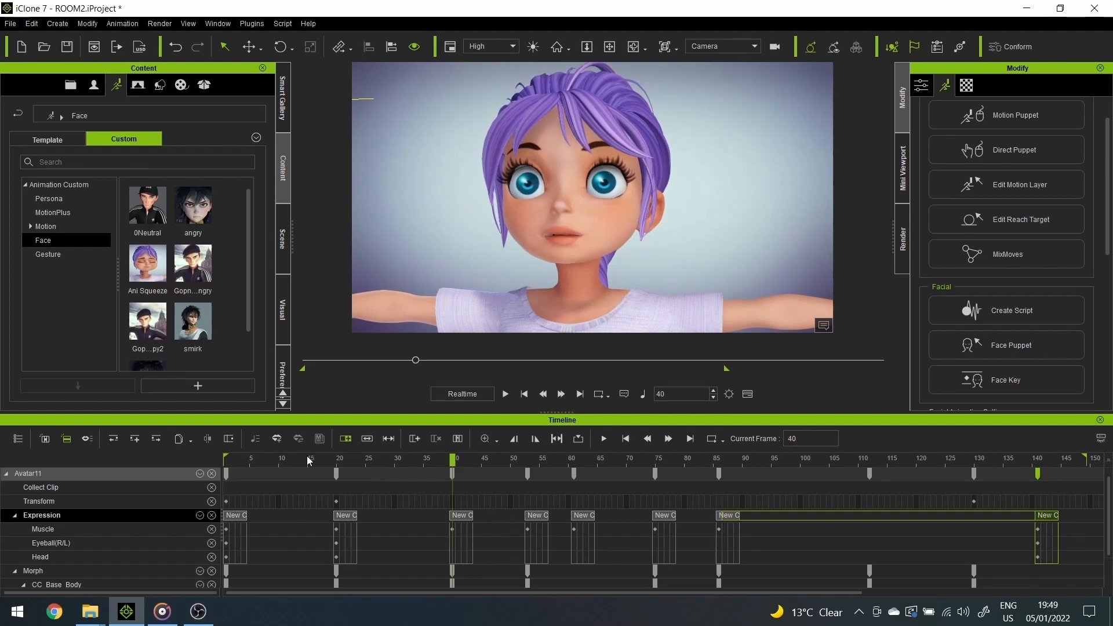
- Examine the anticipation and squash poses by scrubbing the timeline from frame 21 through frames 40, 53 and 61
left_click(342, 463)
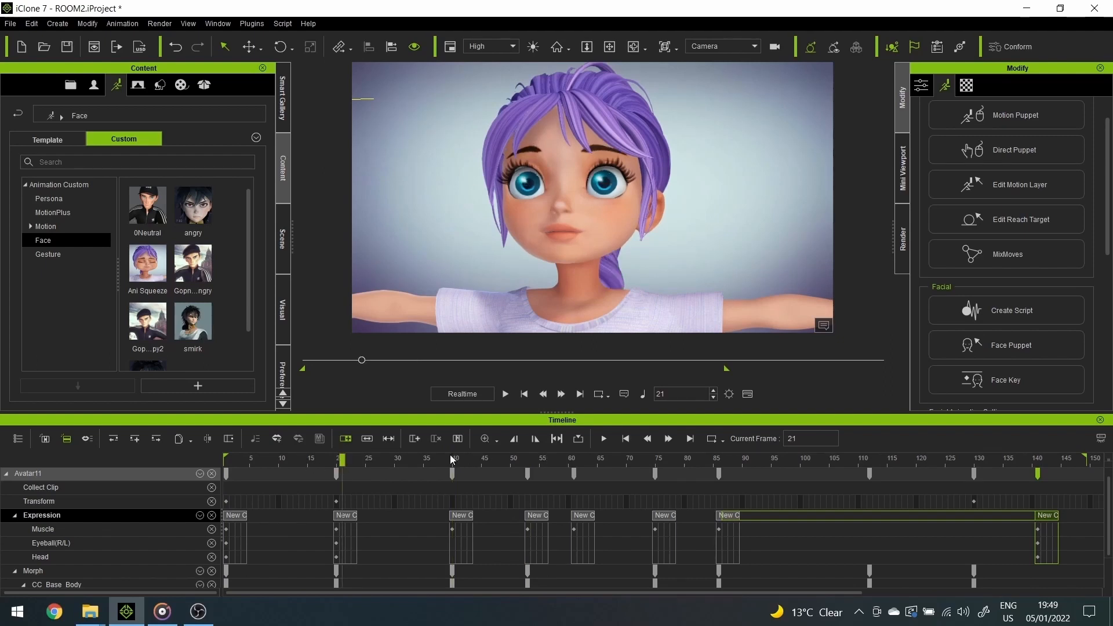
left_click(452, 459)
left_click(530, 458)
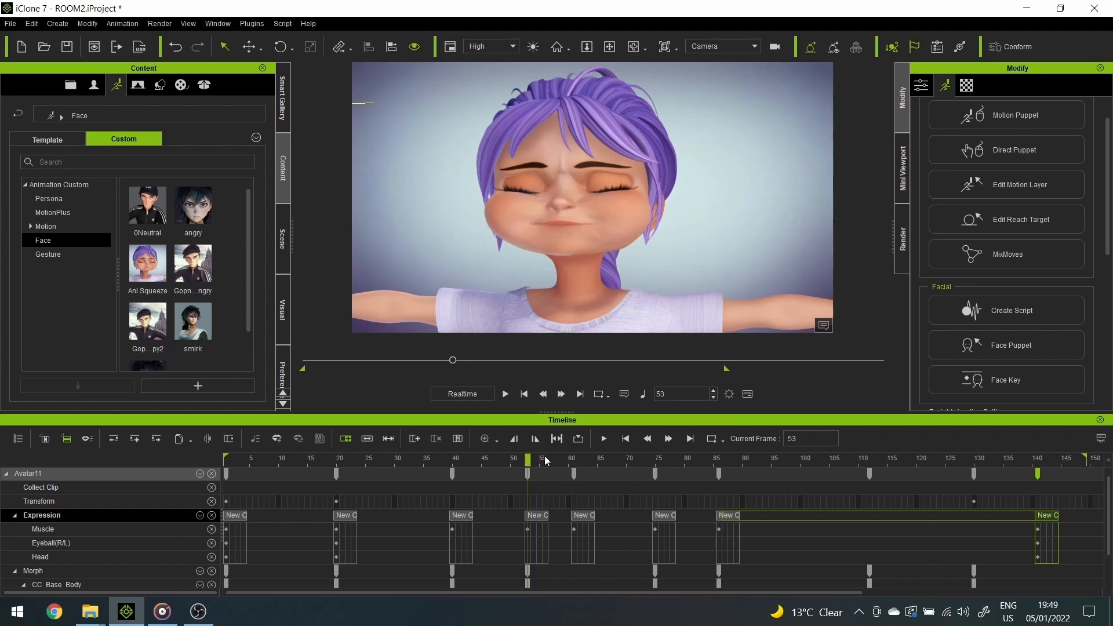
left_click_drag(539, 459, 574, 458)
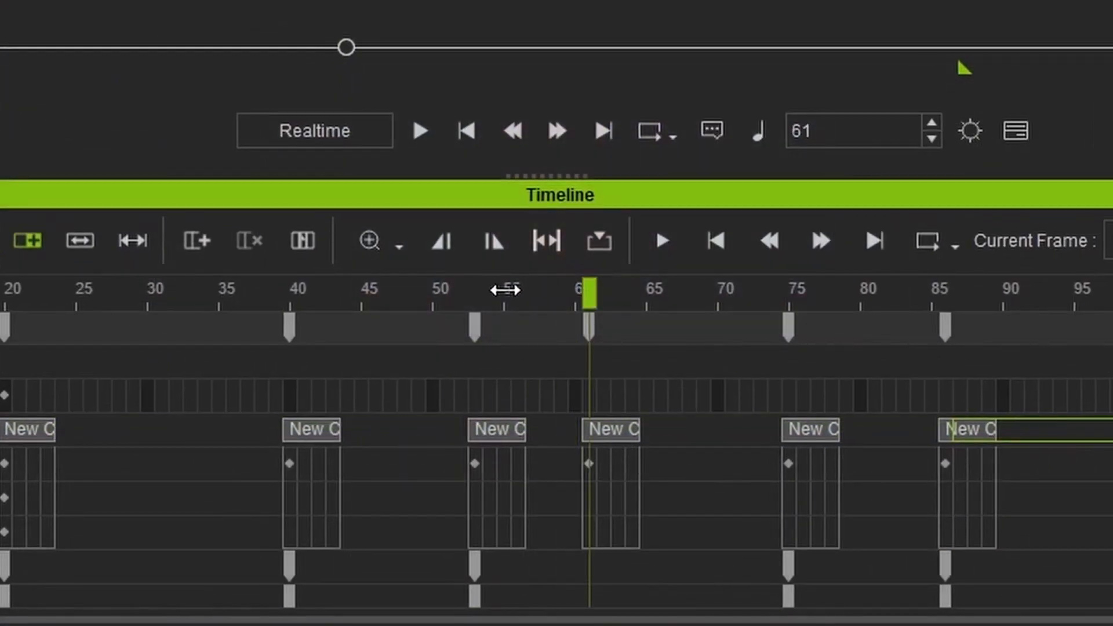
left_click_drag(504, 290, 595, 312)
left_click_drag(523, 303, 474, 315)
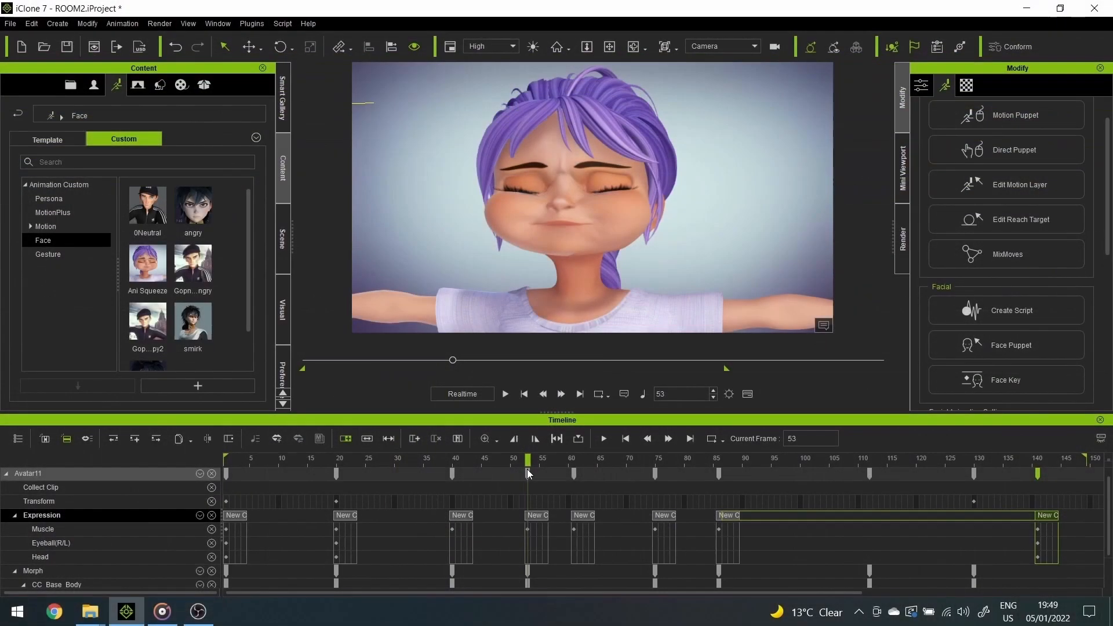
mouse_move(517, 460)
left_mouse_down()
mouse_move(475, 464)
mouse_move(390, 501)
mouse_move(457, 494)
mouse_move(475, 510)
mouse_move(473, 524)
mouse_move(443, 544)
mouse_move(504, 542)
mouse_move(542, 568)
mouse_move(390, 500)
mouse_move(455, 493)
mouse_move(506, 510)
mouse_move(578, 473)
left_mouse_up()
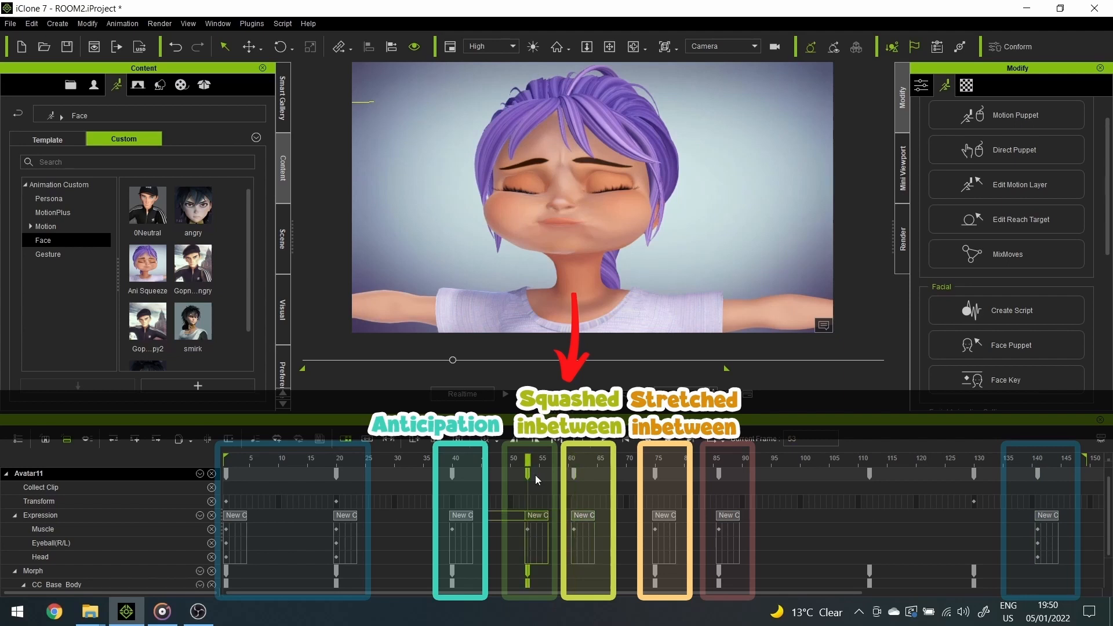
- Examine the squashed inbetween at frame 61, the stretched inbetween at frame 75 and the motion through the stretched pose to the settle
left_click_drag(534, 475, 572, 477)
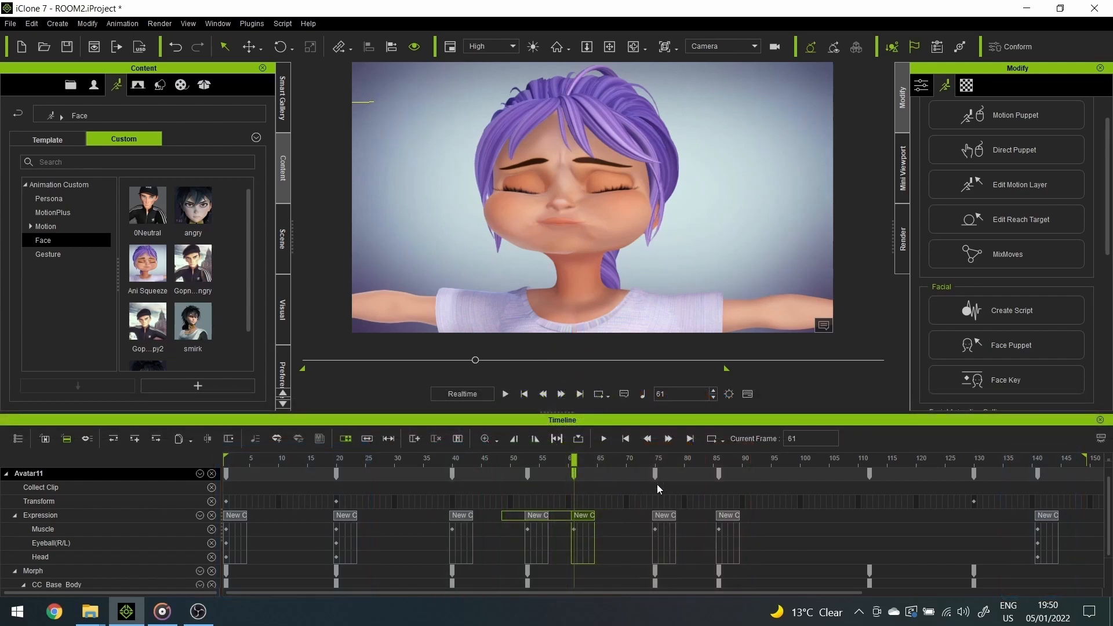
left_click(659, 461)
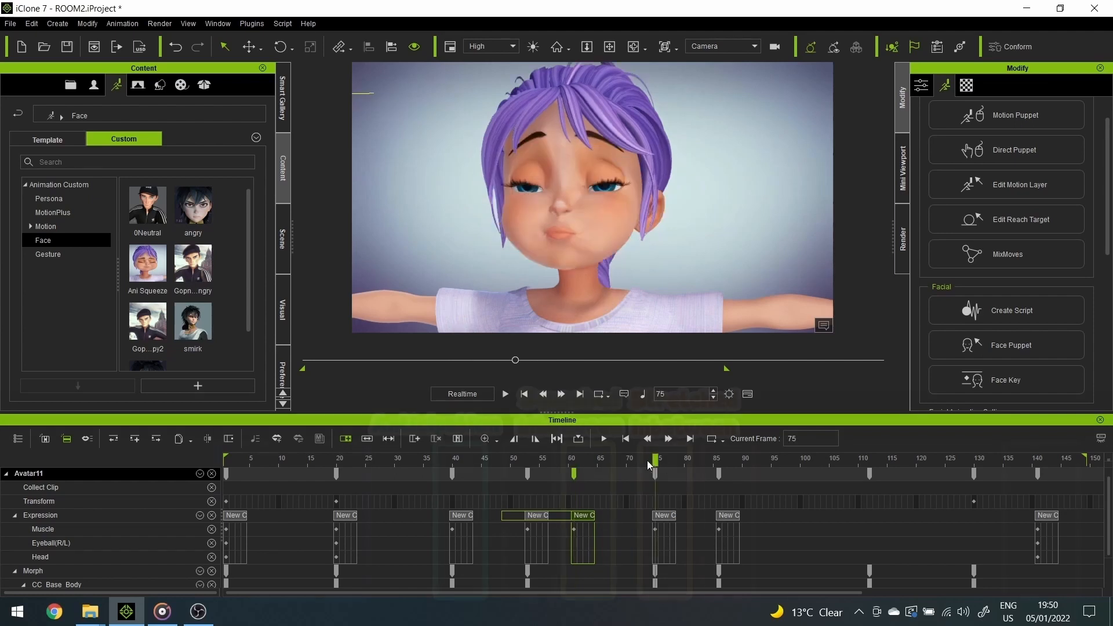
left_click_drag(665, 458, 700, 502)
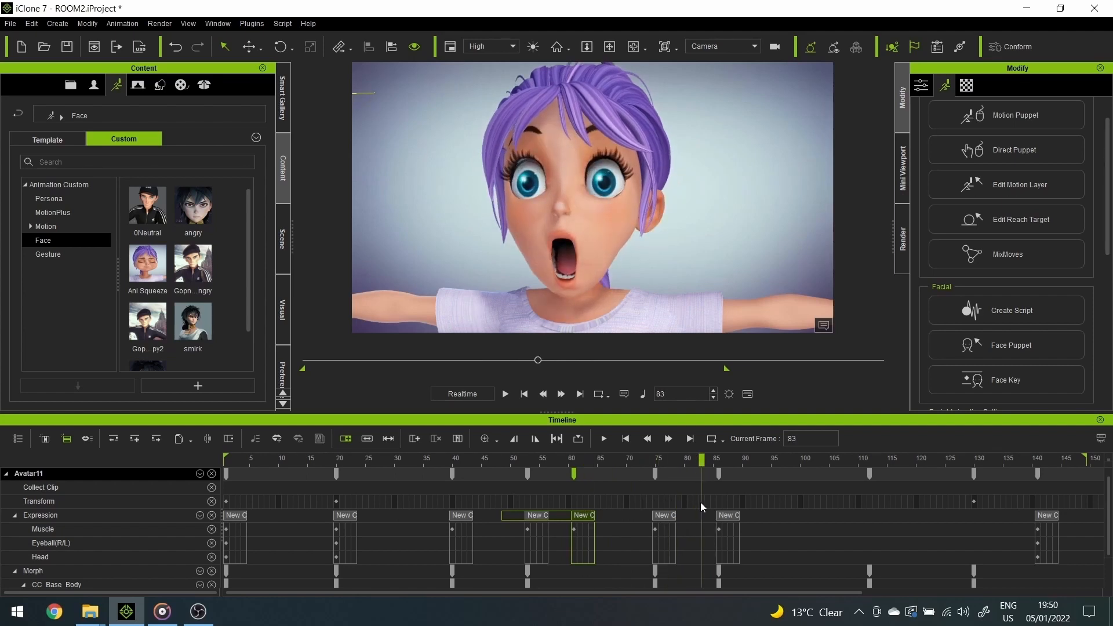
left_click(716, 475)
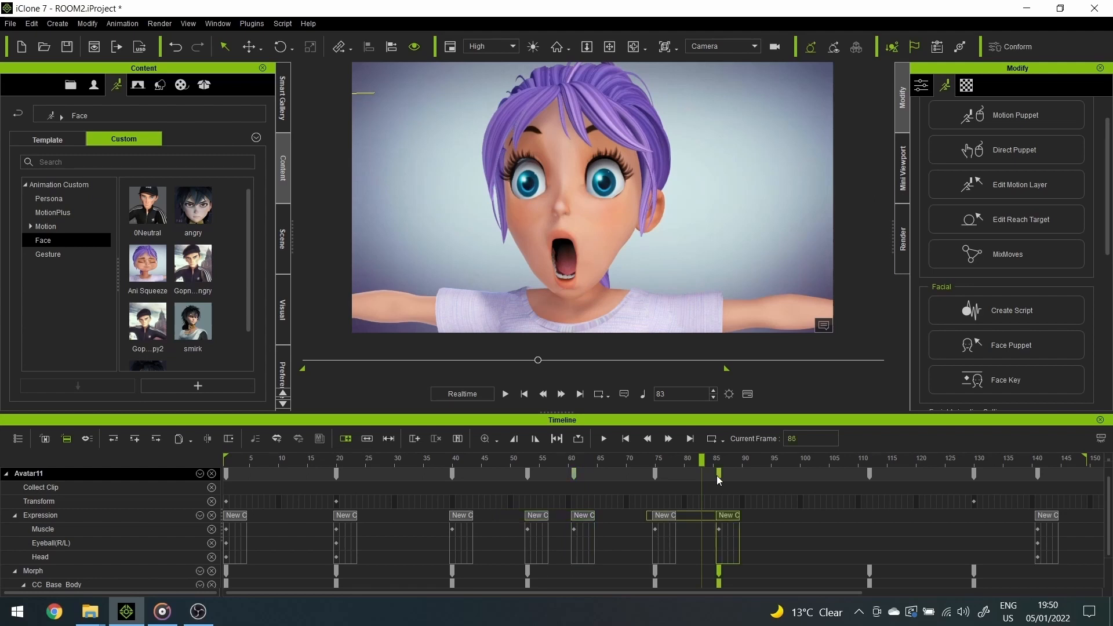
left_click(693, 458)
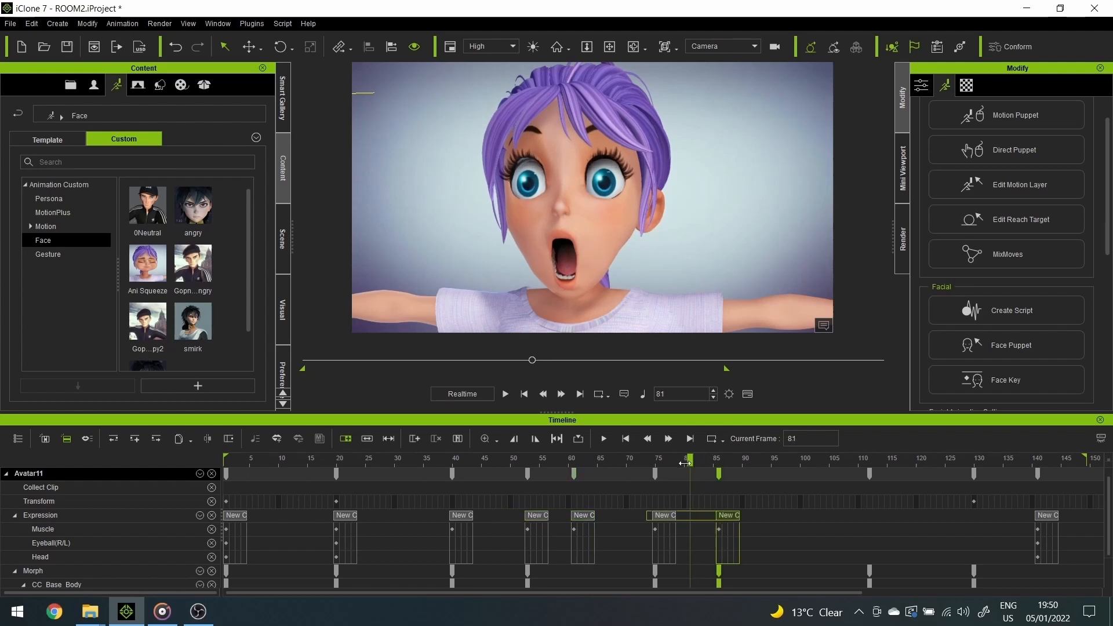
mouse_move(675, 468)
left_mouse_down()
mouse_move(633, 490)
mouse_move(722, 487)
mouse_move(766, 464)
mouse_move(1008, 452)
left_mouse_up()
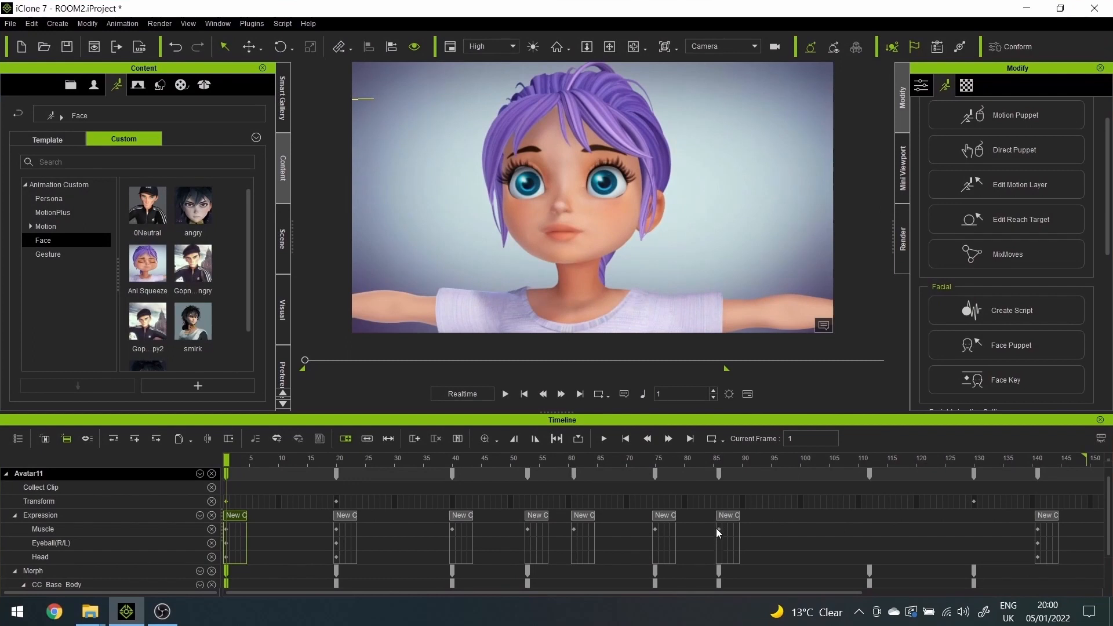
- Open the Transition Curve Presets for the Muscle key at frame 86 and examine the transition between frames 75 and 86
left_click(718, 528)
right_click(721, 528)
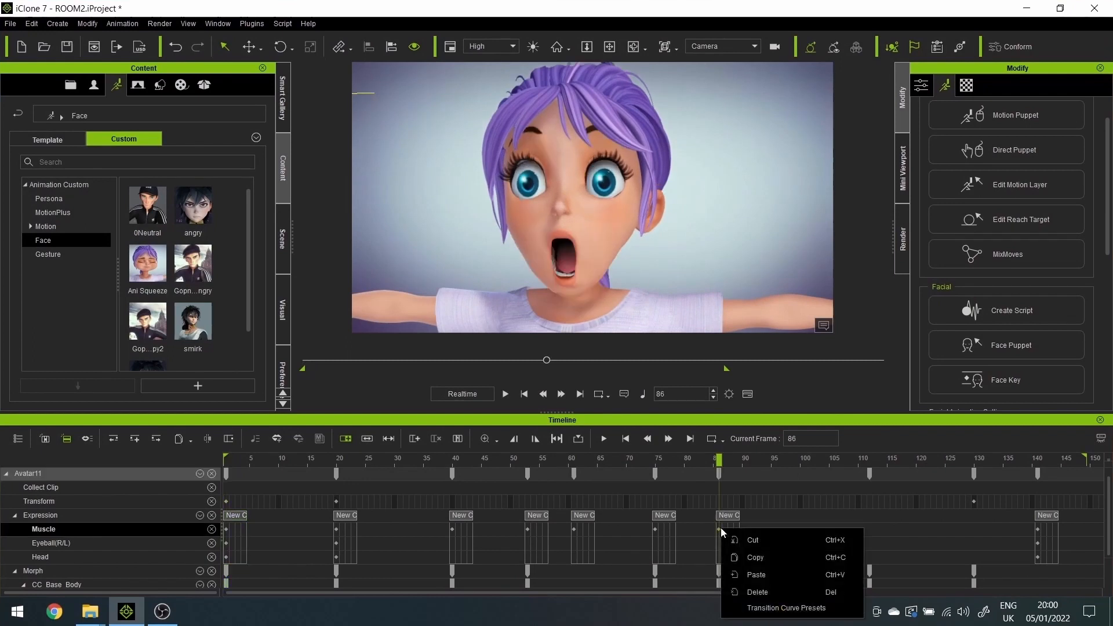
left_click(766, 607)
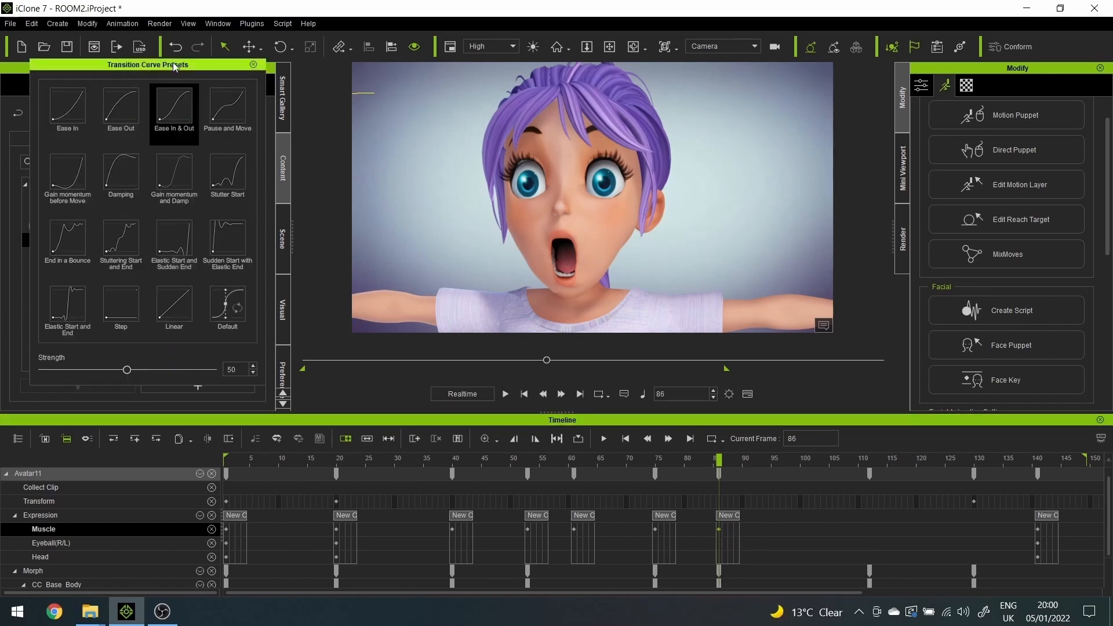
left_click_drag(173, 62, 212, 62)
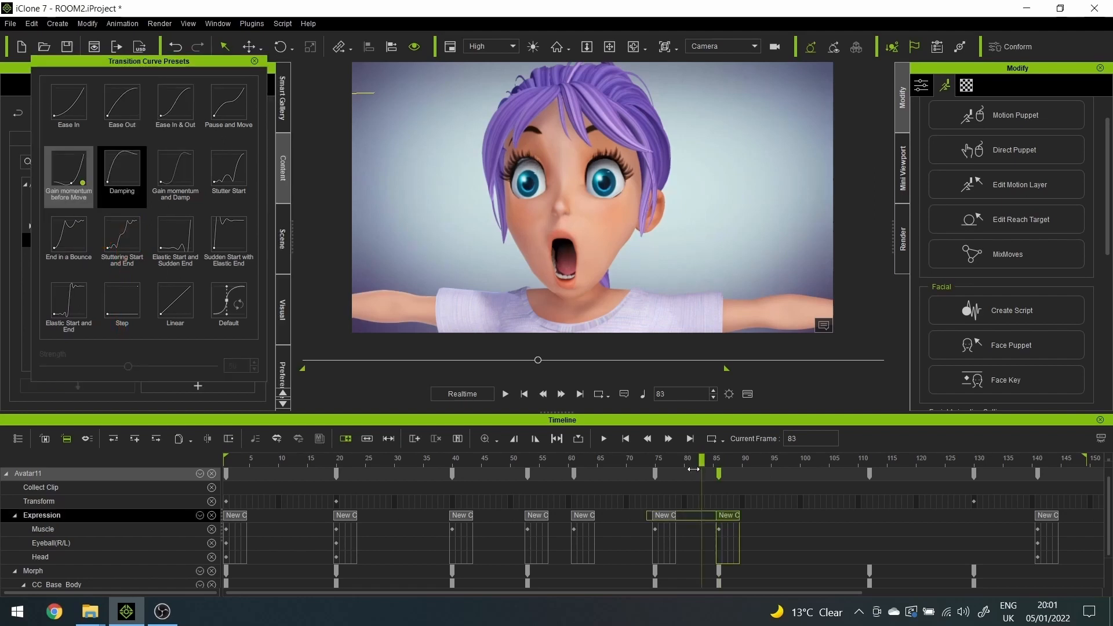
left_click_drag(701, 470, 655, 468)
left_click(686, 471)
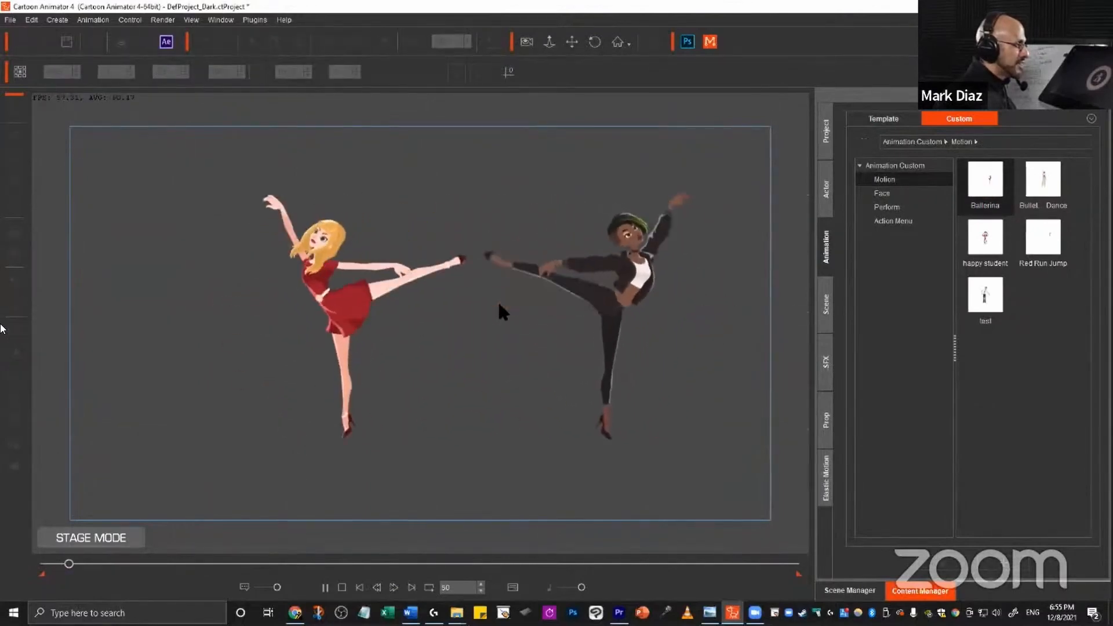
- Skip to about 39:08 in the webinar recording on character animation with the 12 Principles
left_click(450, 589)
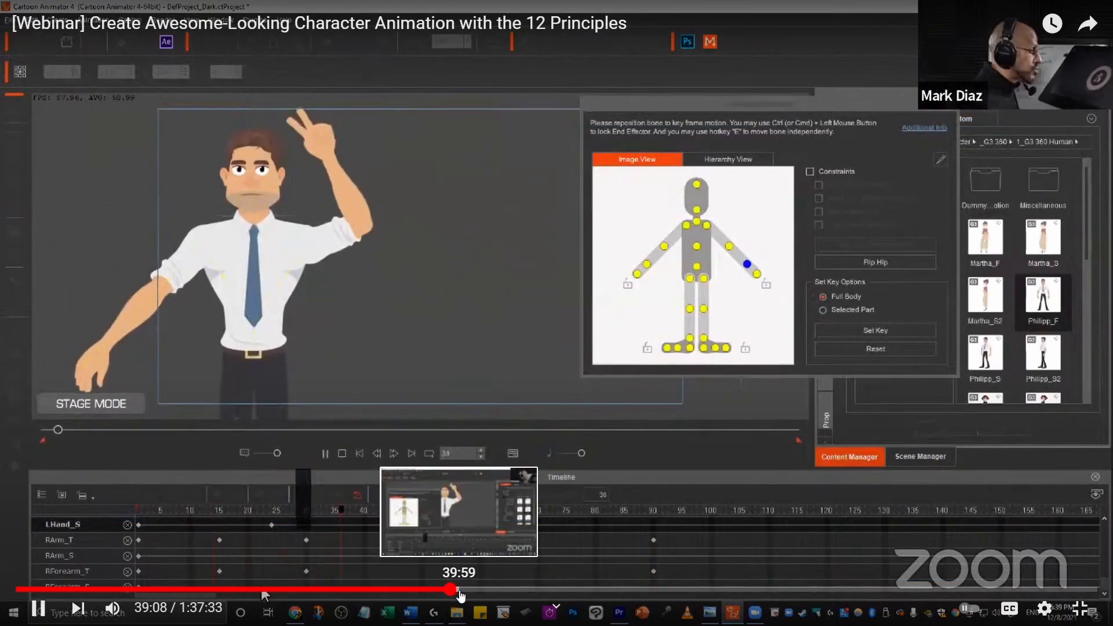